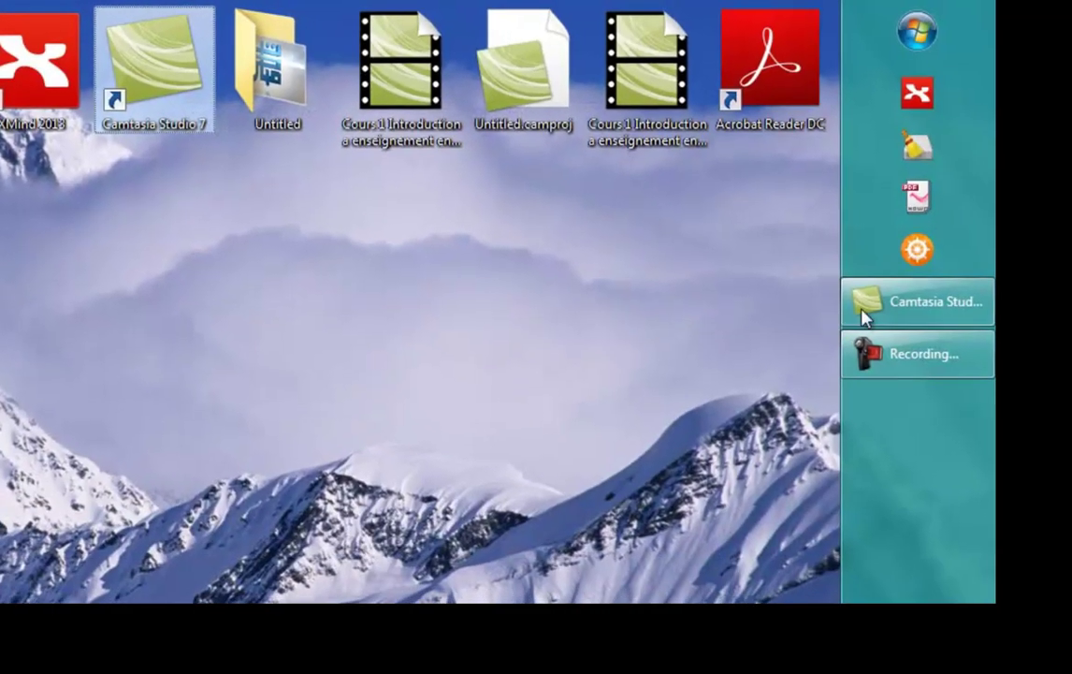
Switch to the Camtasia Studio window.
click(887, 313)
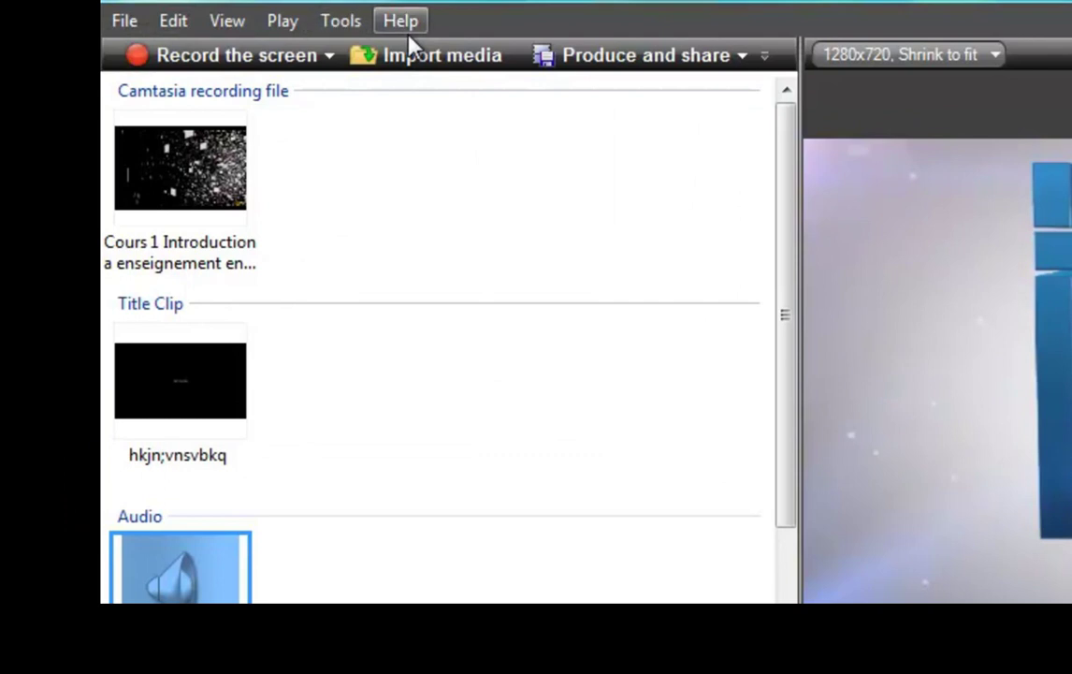
click(127, 25)
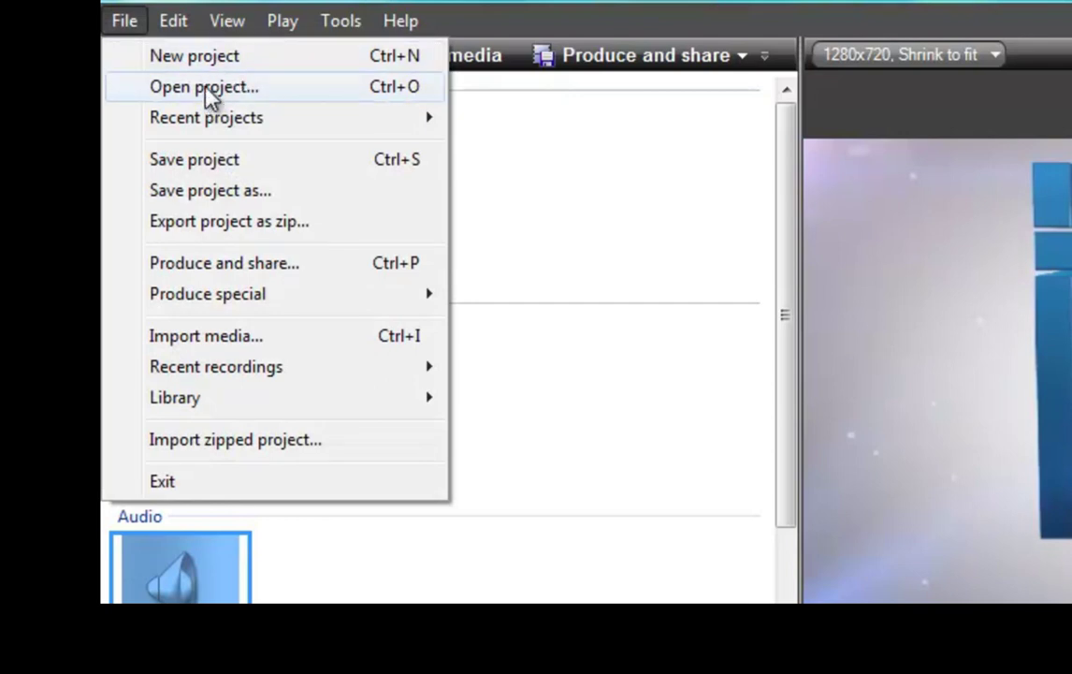
mouse_move(208, 120)
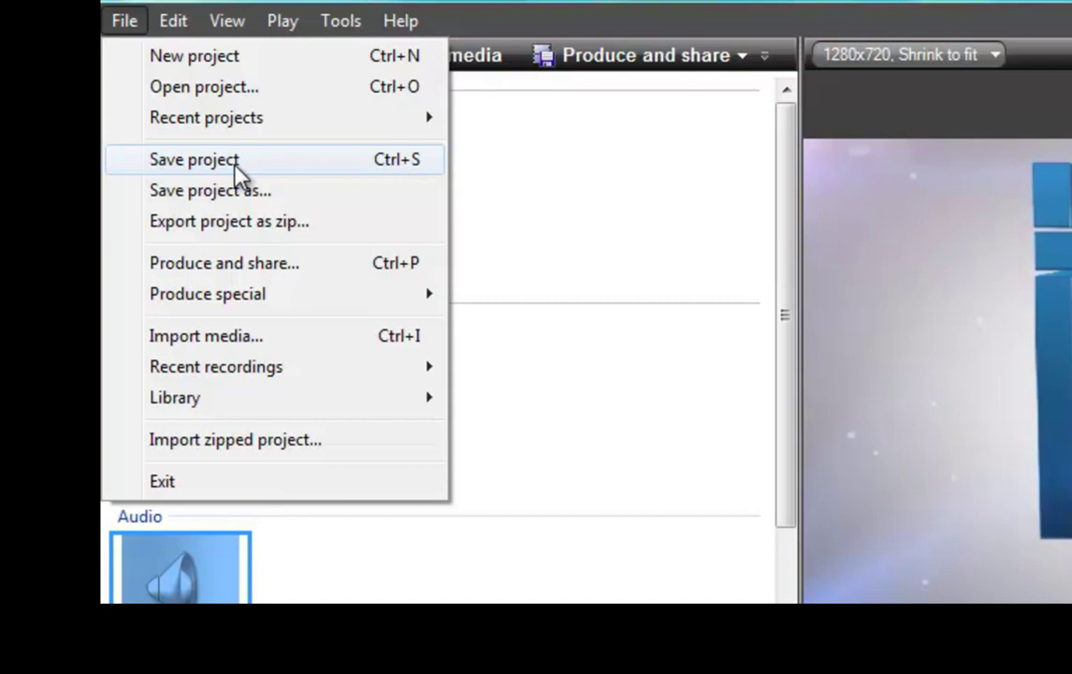
click(239, 171)
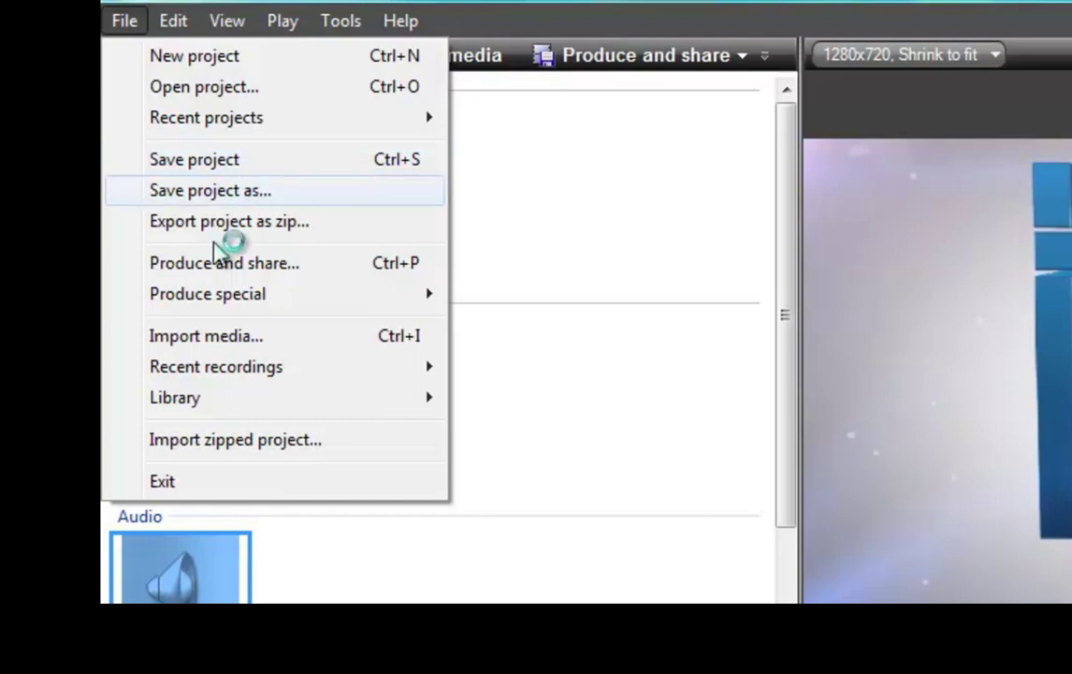
mouse_move(238, 302)
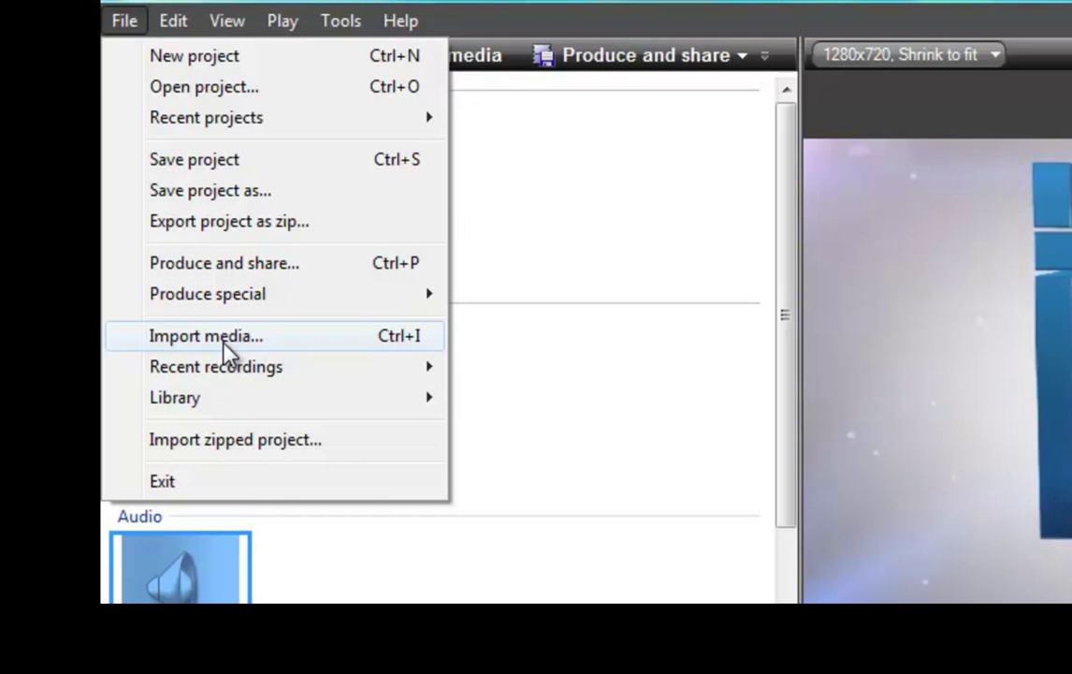
mouse_move(294, 381)
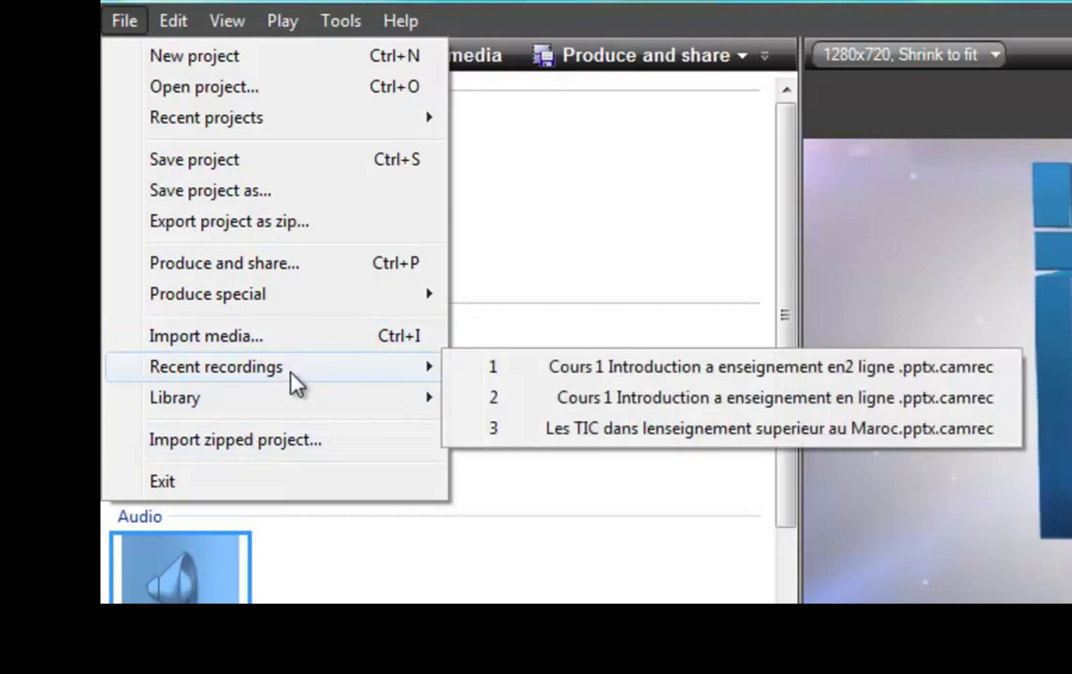
mouse_move(176, 17)
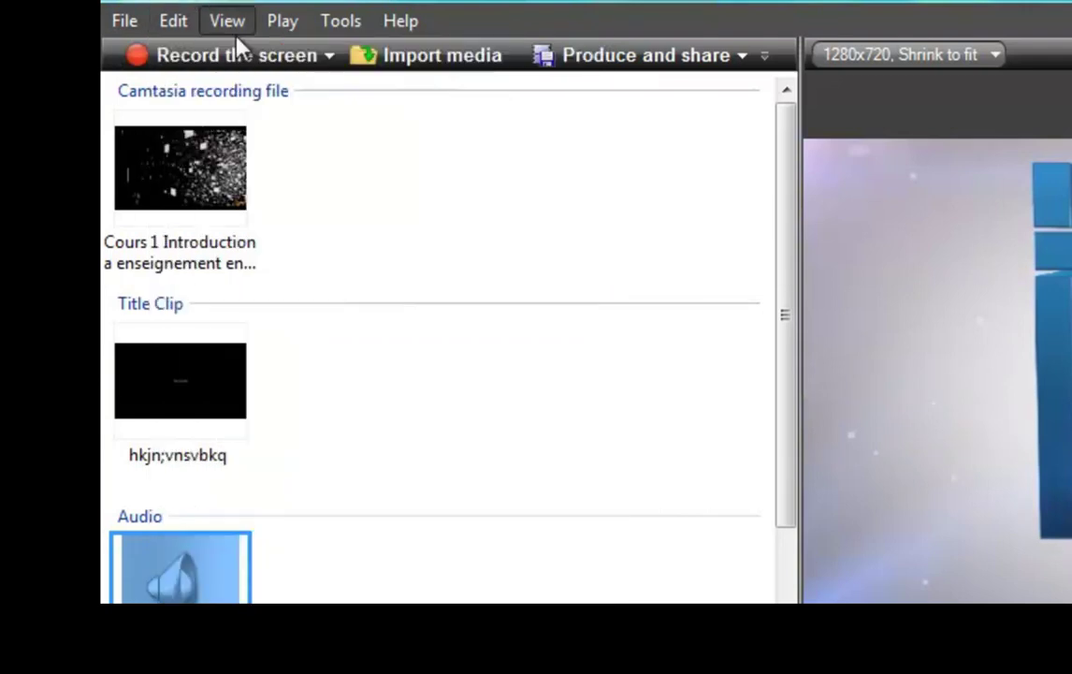
Show the project's clips in the Storyboard view and return to the Timeline view.
mouse_move(231, 26)
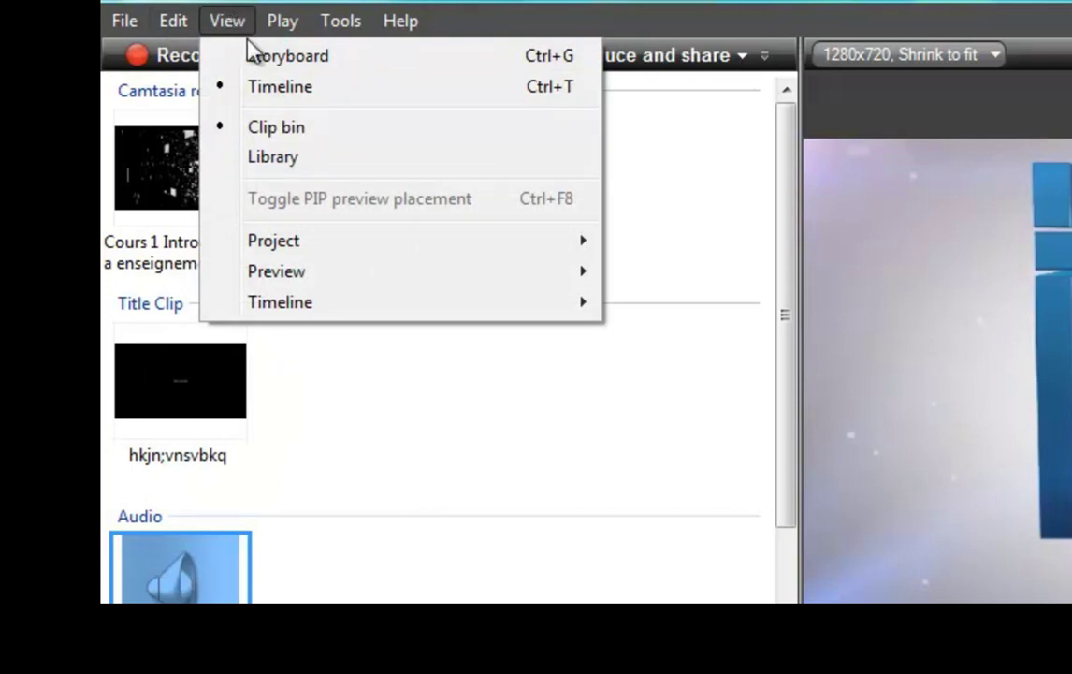
click(309, 56)
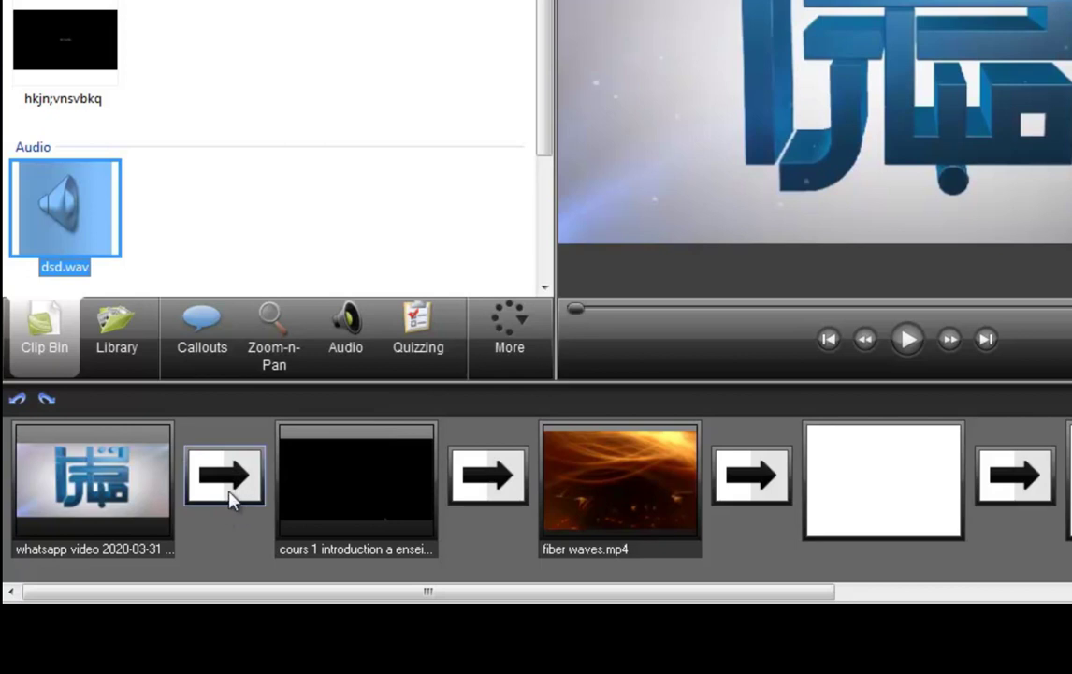
click(180, 37)
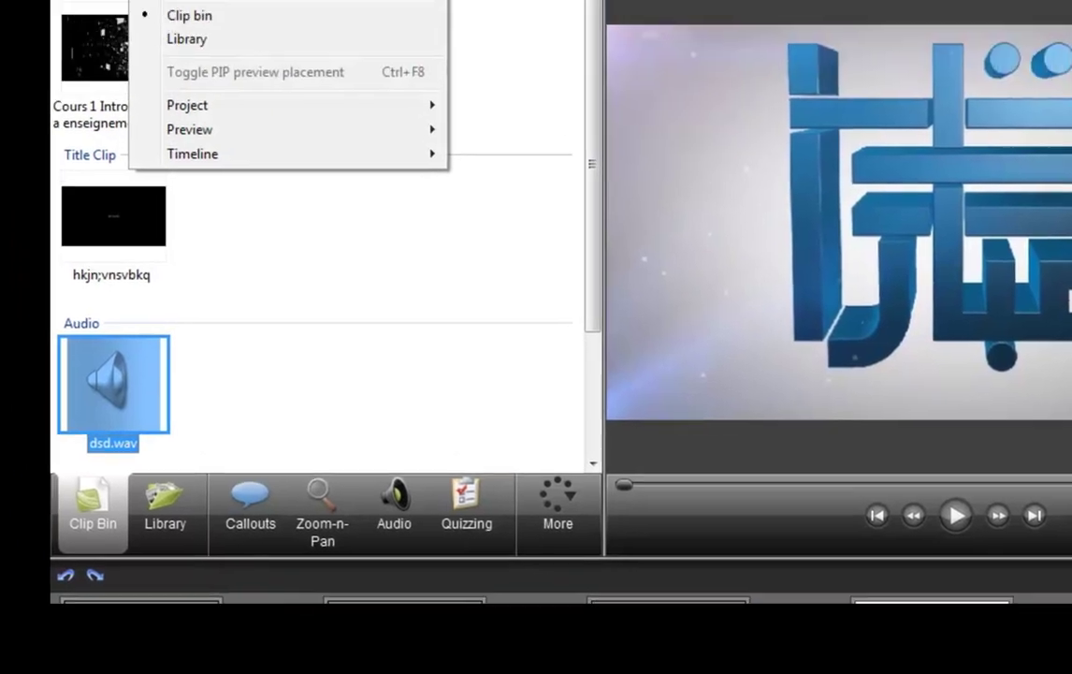
click(187, 92)
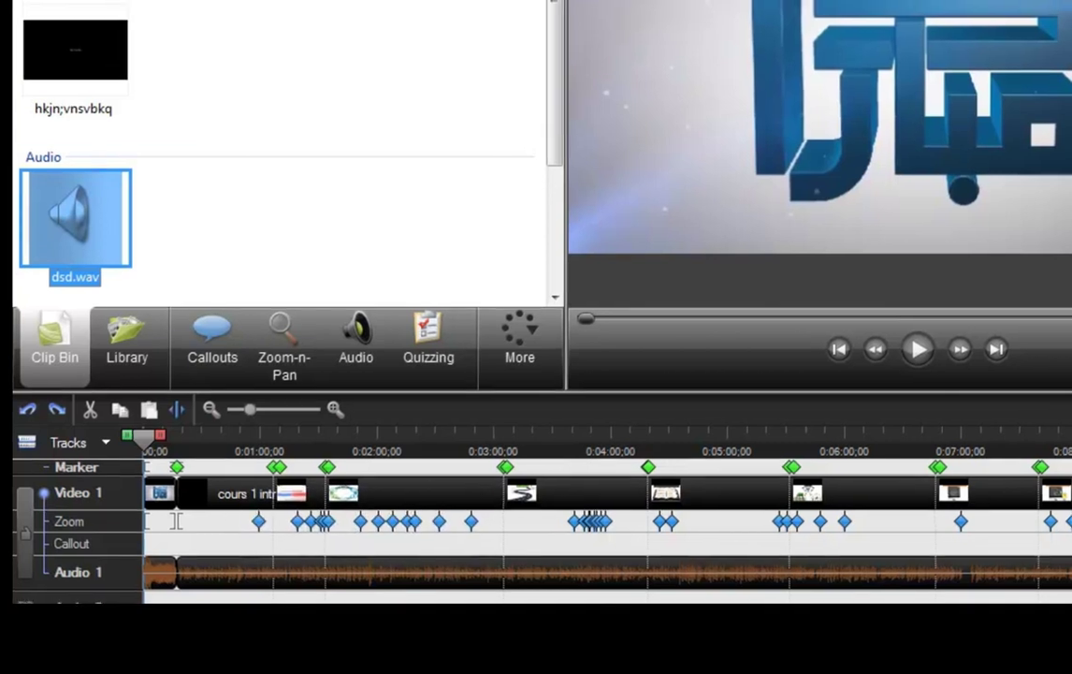
Display the Library's media folders in place of the Clip Bin.
click(179, 38)
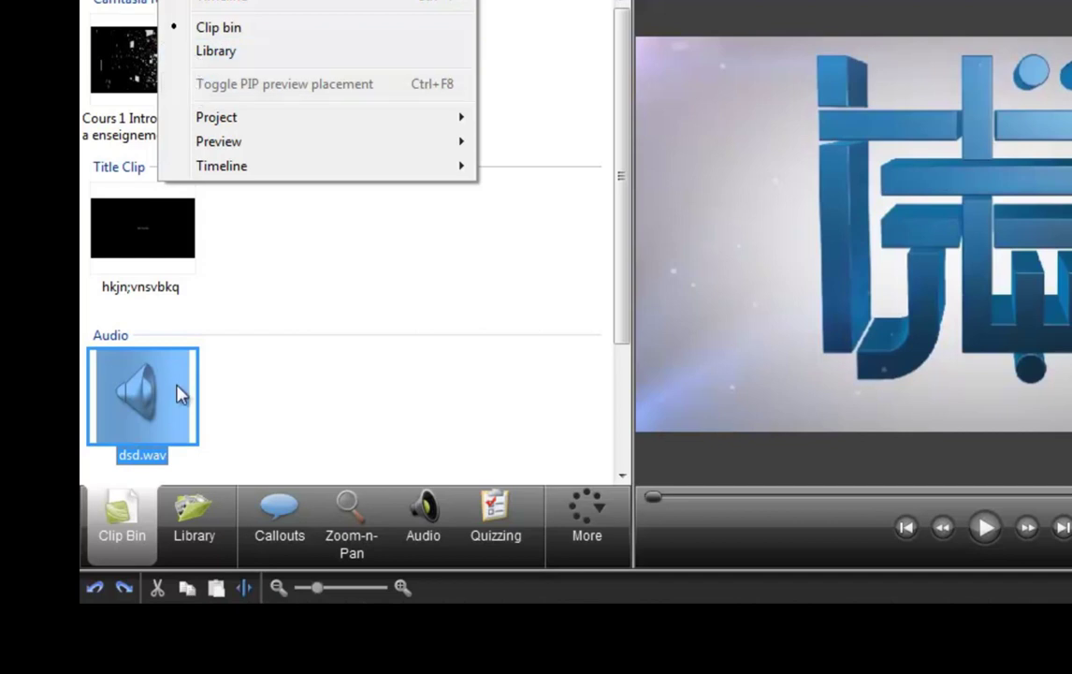
click(213, 55)
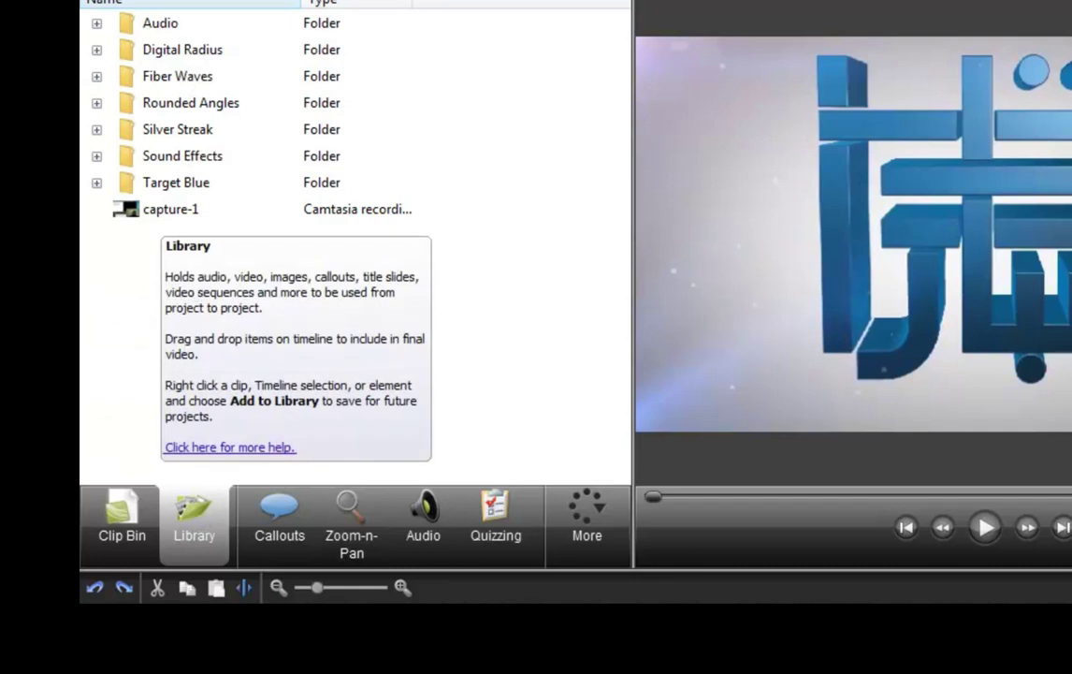
click(180, 27)
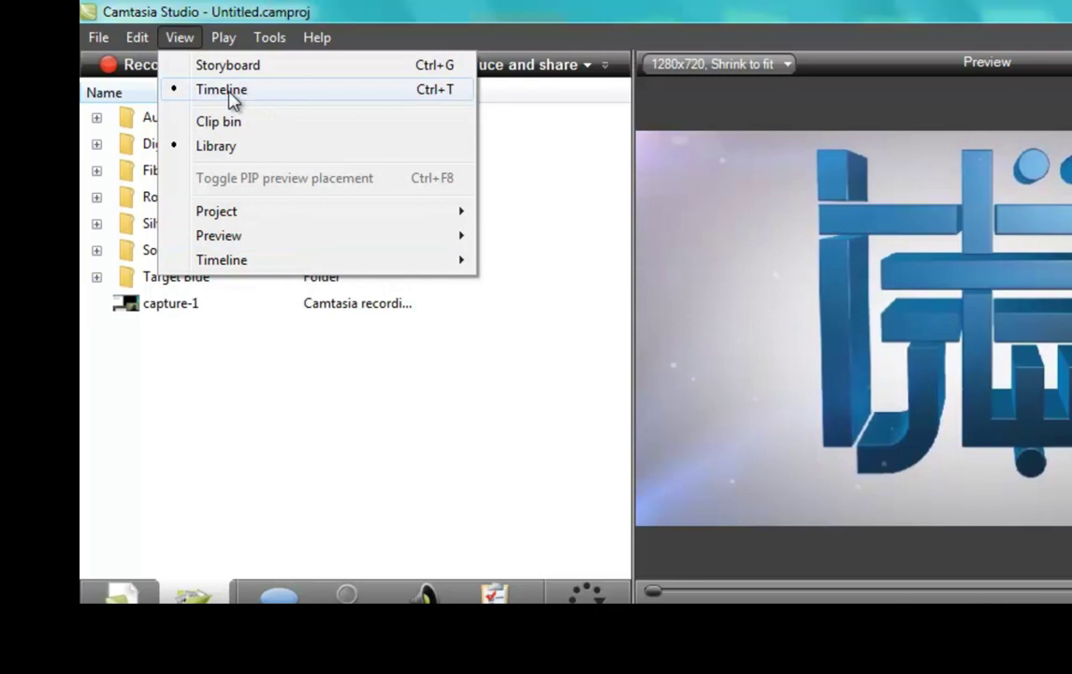
mouse_move(229, 44)
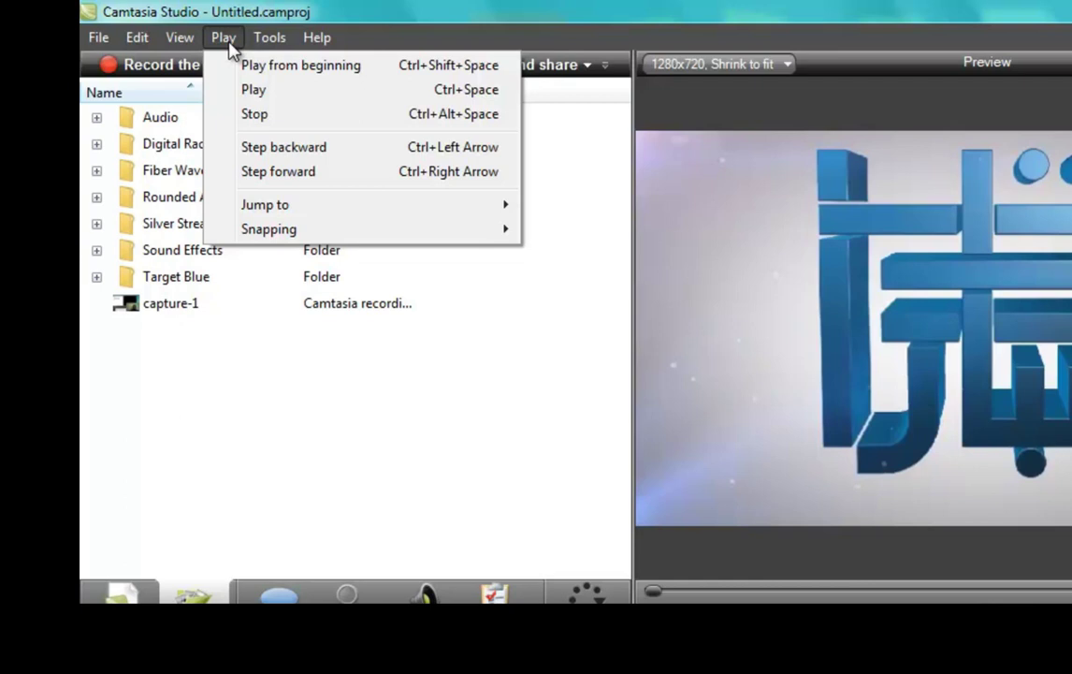
mouse_move(280, 39)
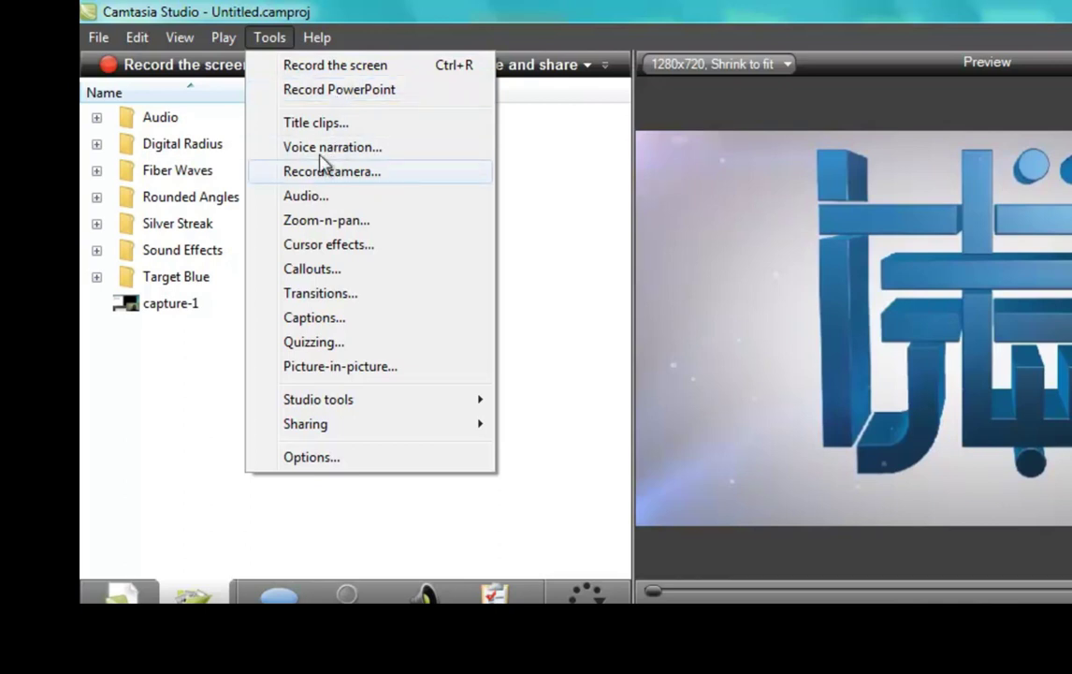
mouse_move(313, 38)
click(224, 386)
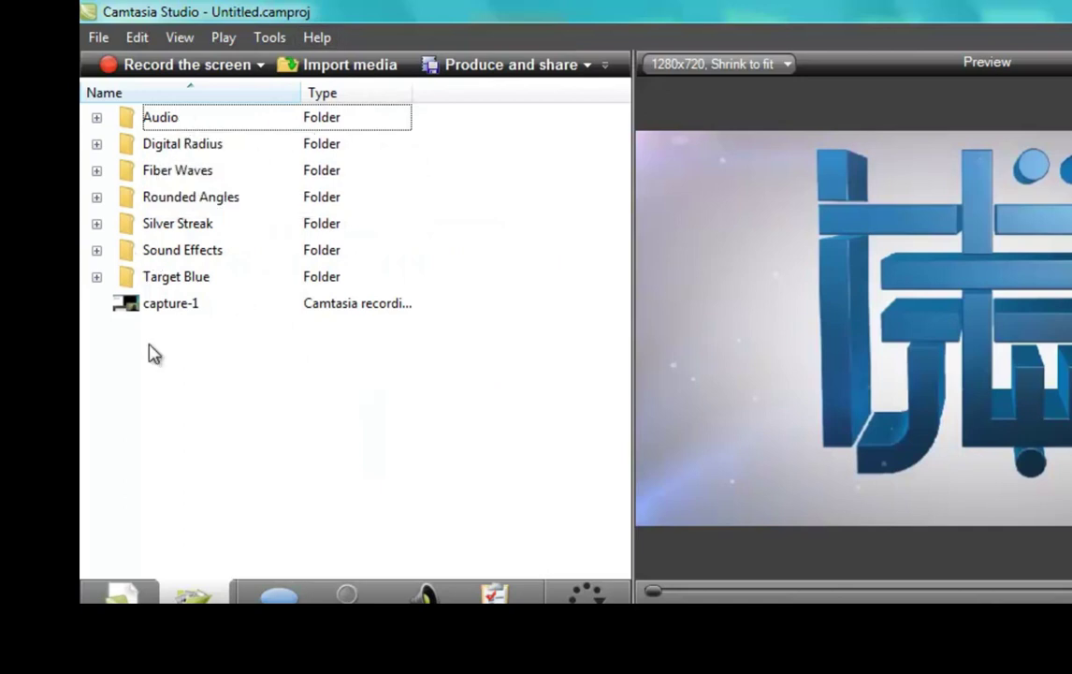
Bring up the recorder for a screen recording and return to the Camtasia Studio window.
click(262, 68)
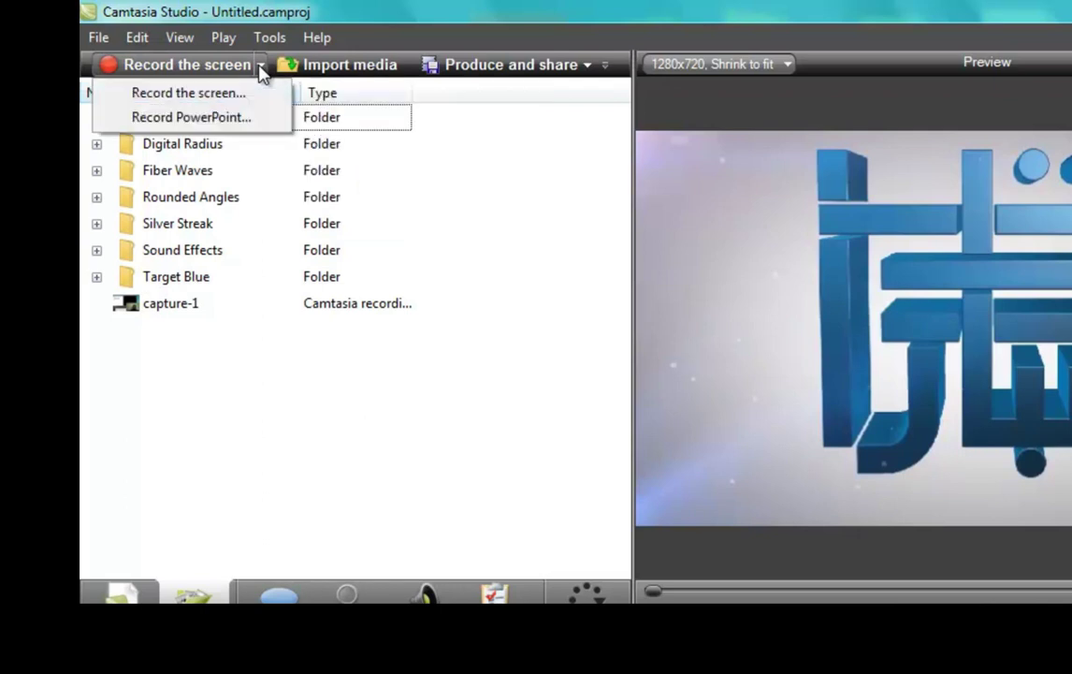
click(189, 95)
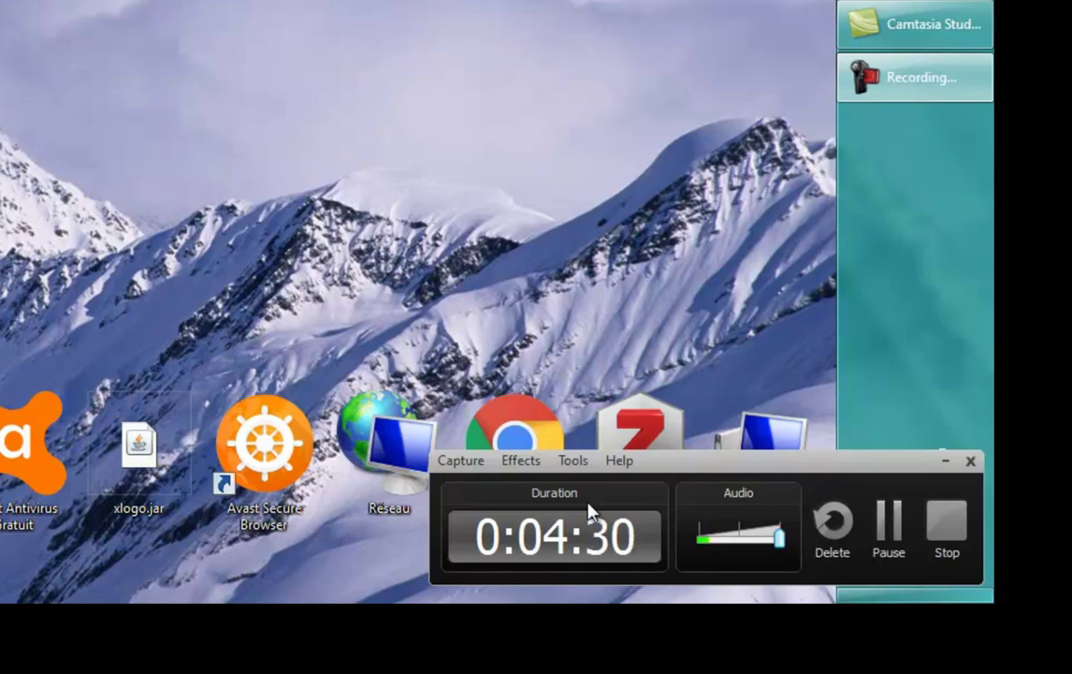
click(917, 24)
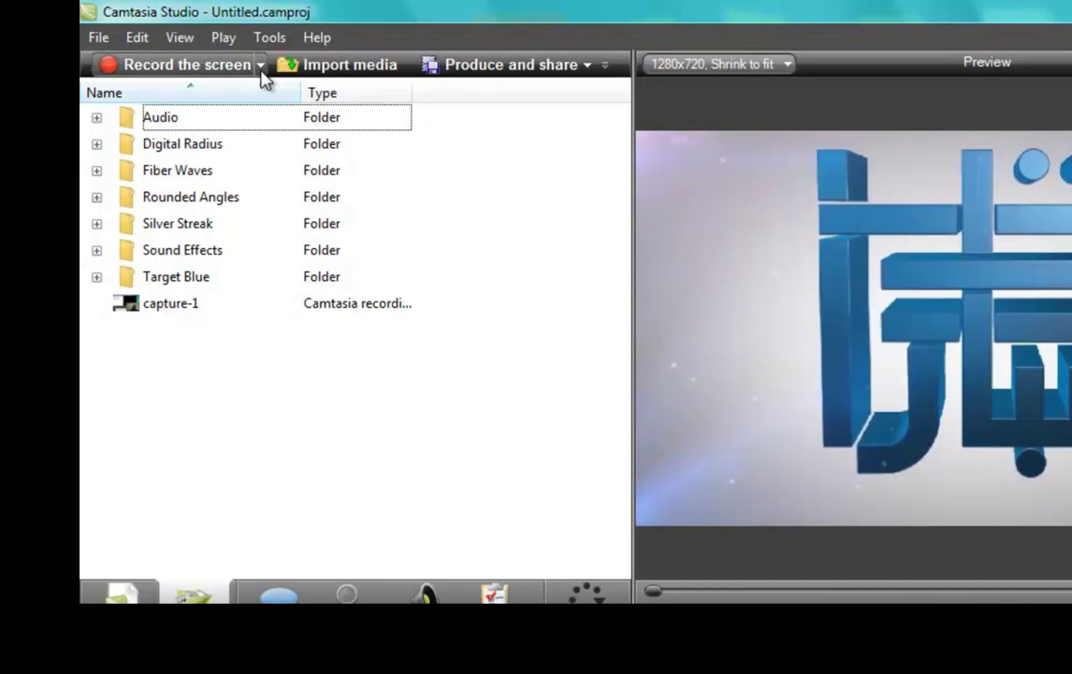
Look at the choices for recording the screen or PowerPoint and launch PowerPoint 2013 from a Windows program search.
click(242, 54)
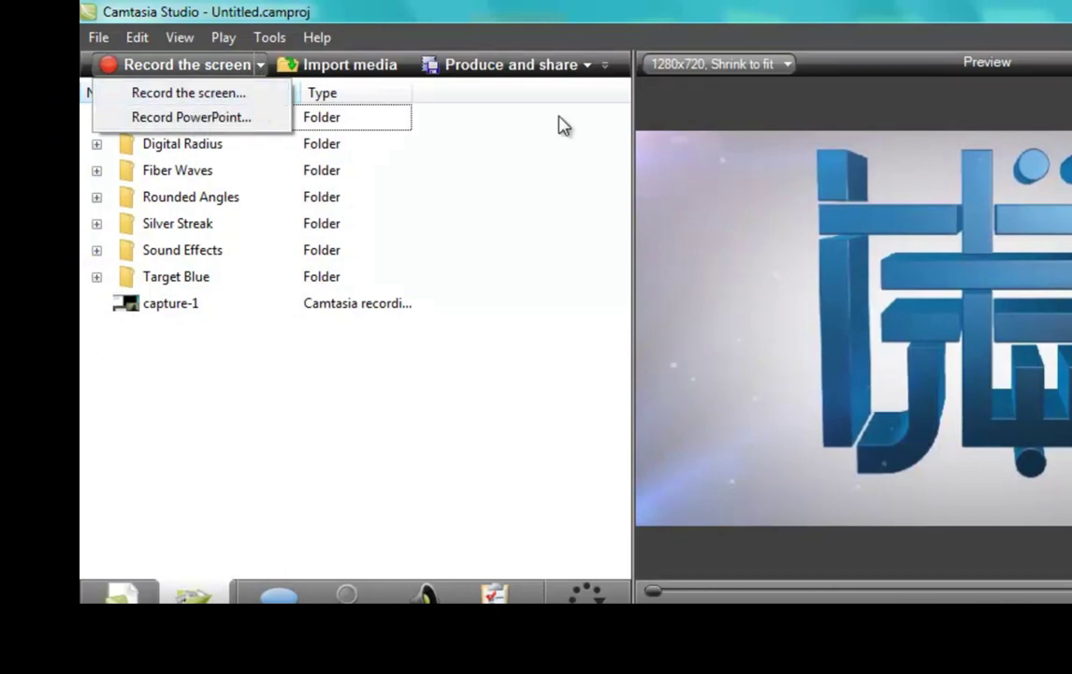
click(1005, 31)
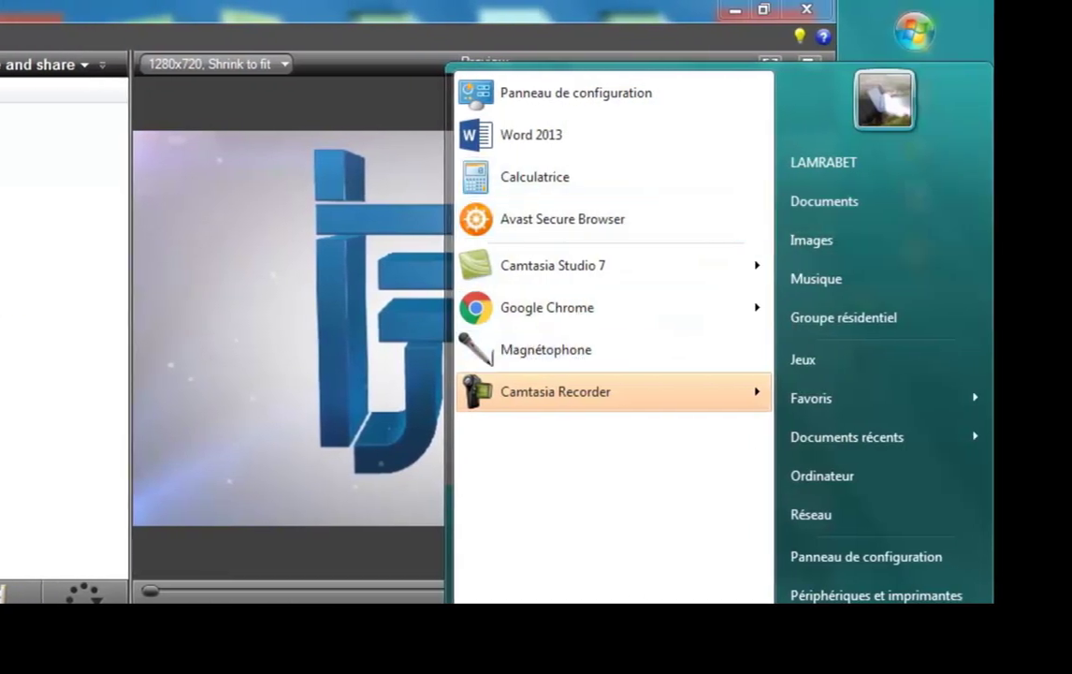
text(power)
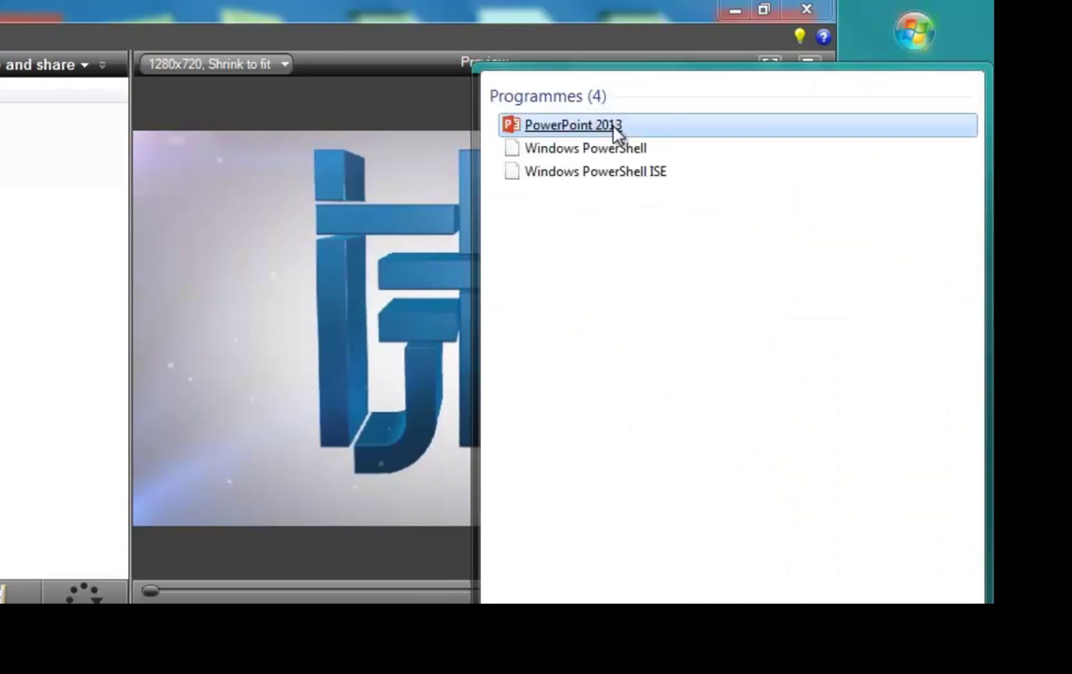
click(585, 125)
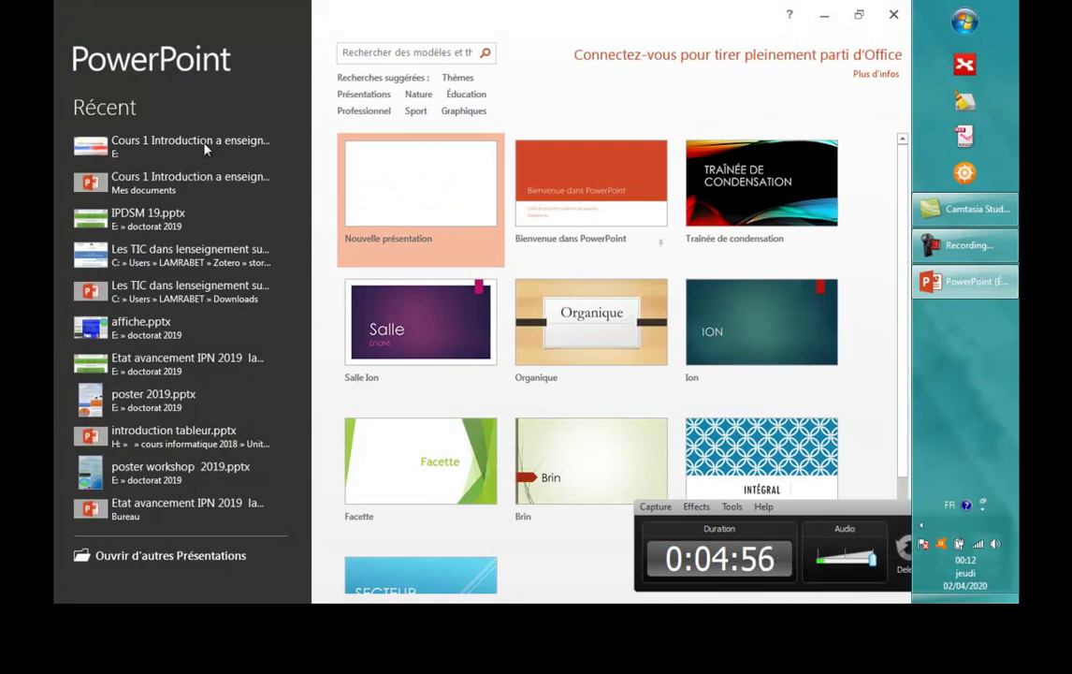
View Camtasia's recording add-in tools in PowerPoint and close PowerPoint.
click(154, 145)
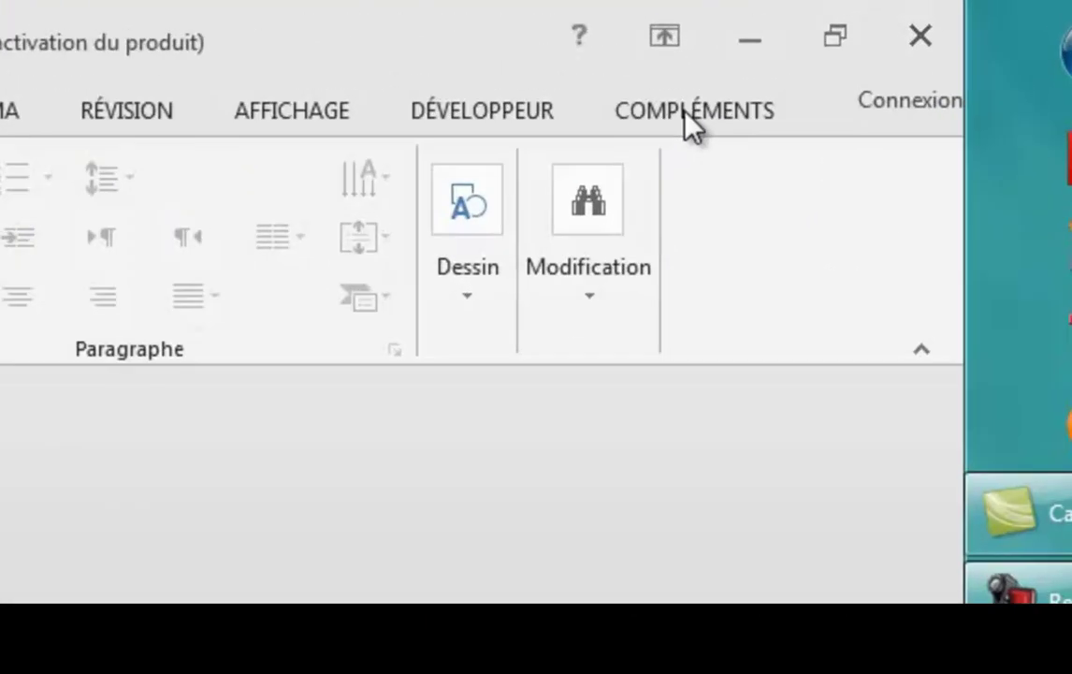
click(801, 43)
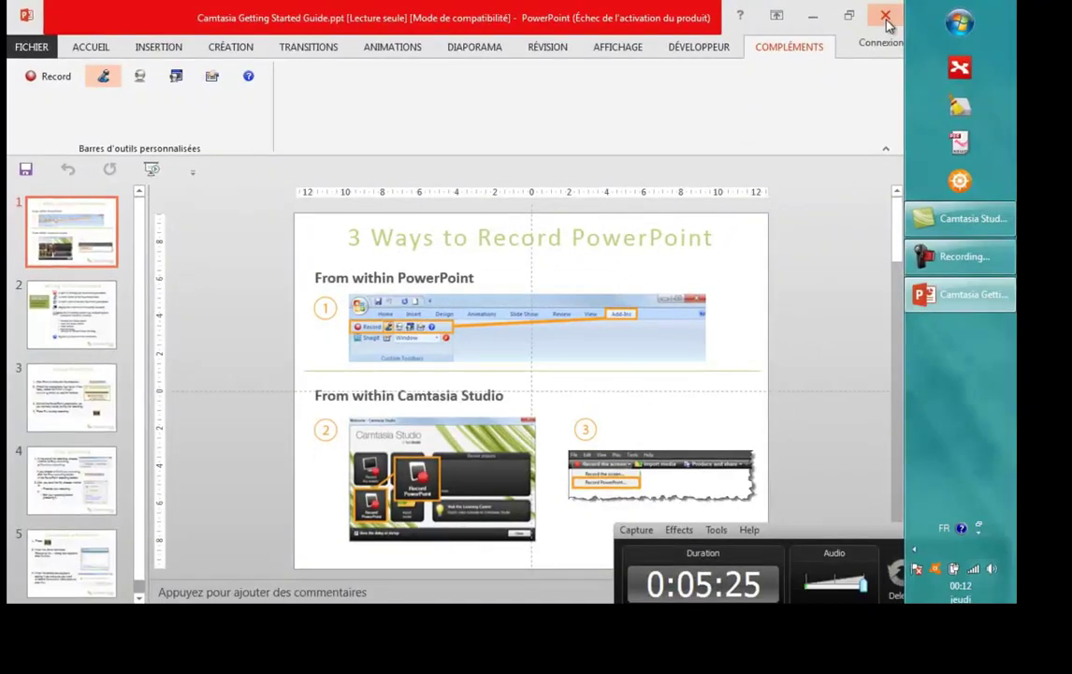
click(888, 20)
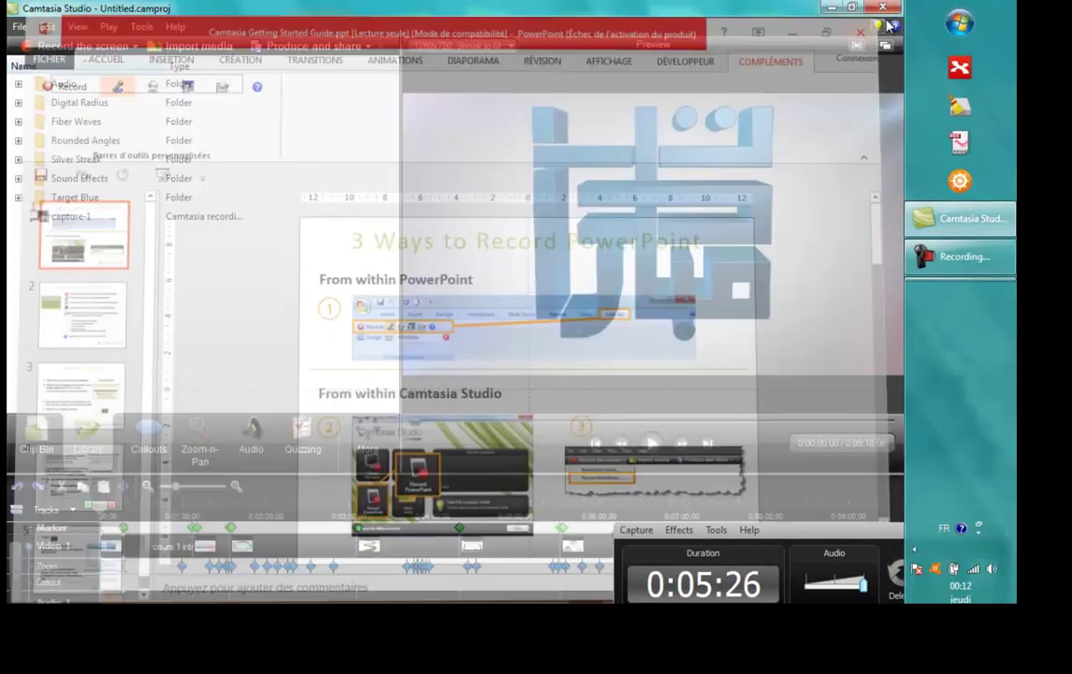
click(962, 256)
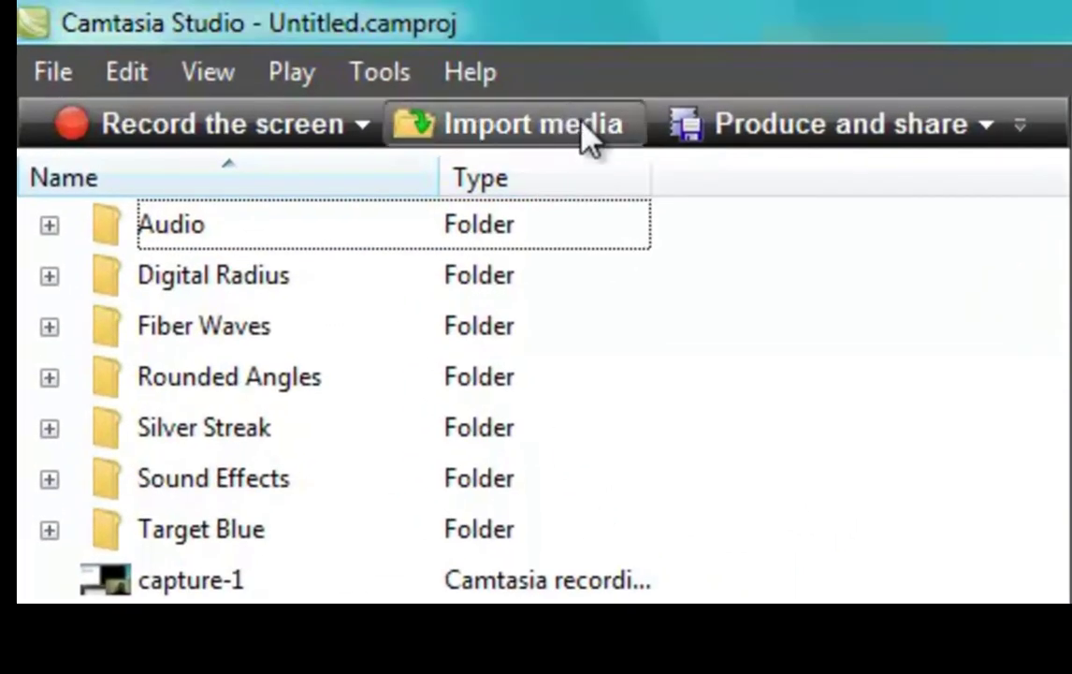
click(54, 75)
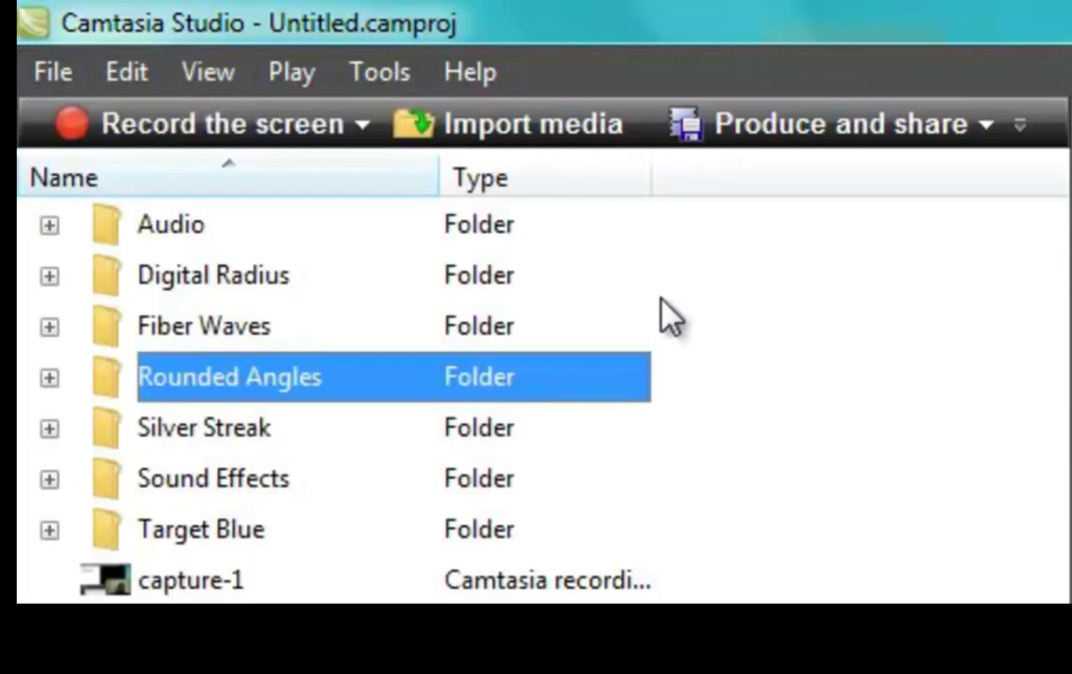
click(670, 318)
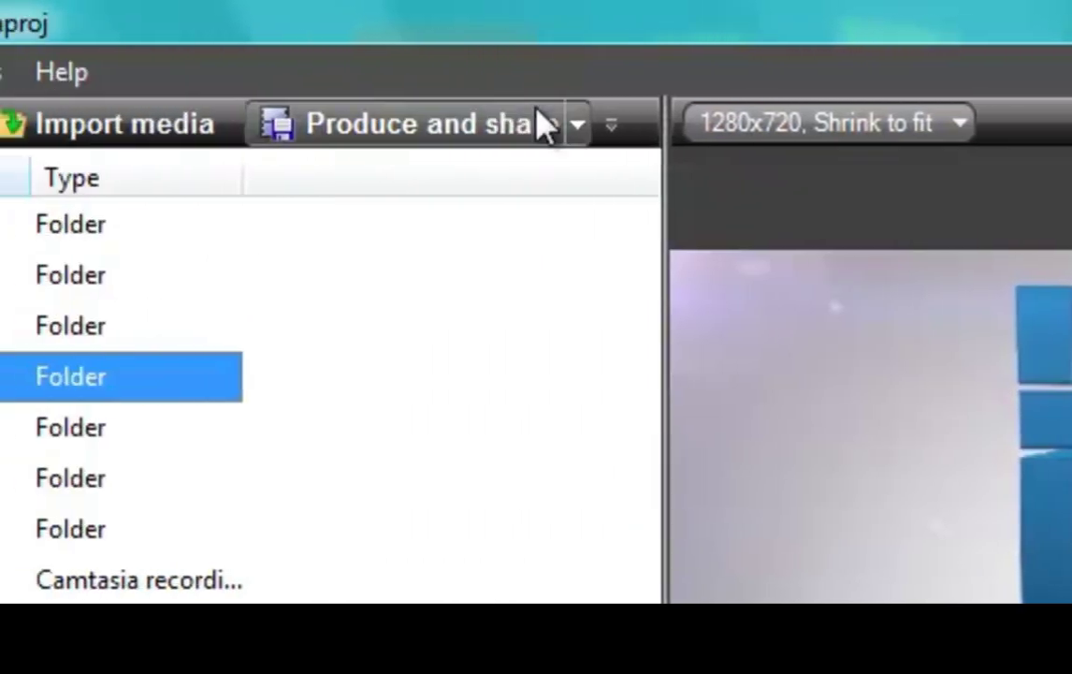
Review the options for producing and sharing the video, and bring back the Clip Bin.
click(240, 125)
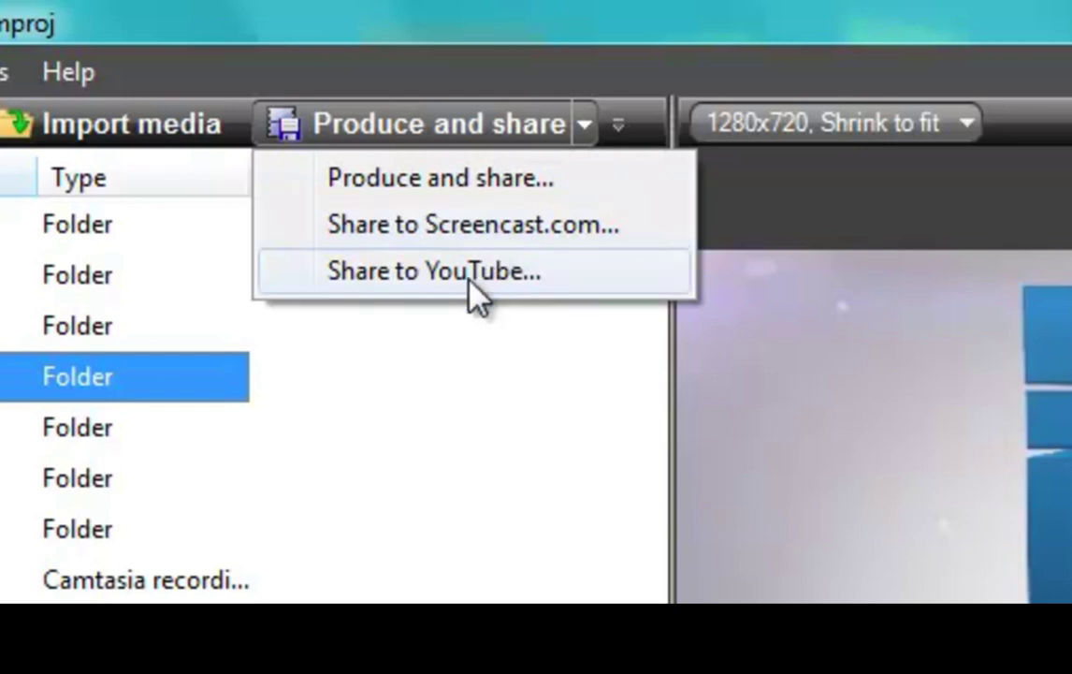
click(426, 494)
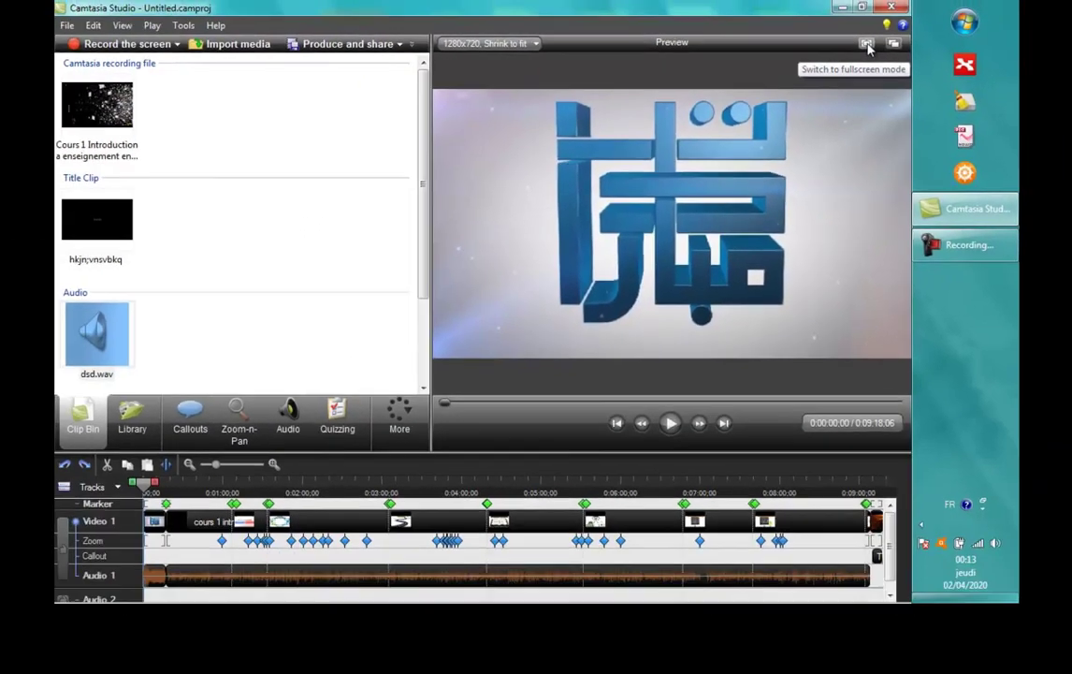
View the video preview in full-screen mode, leave it, and detach the preview into its own window.
click(987, 34)
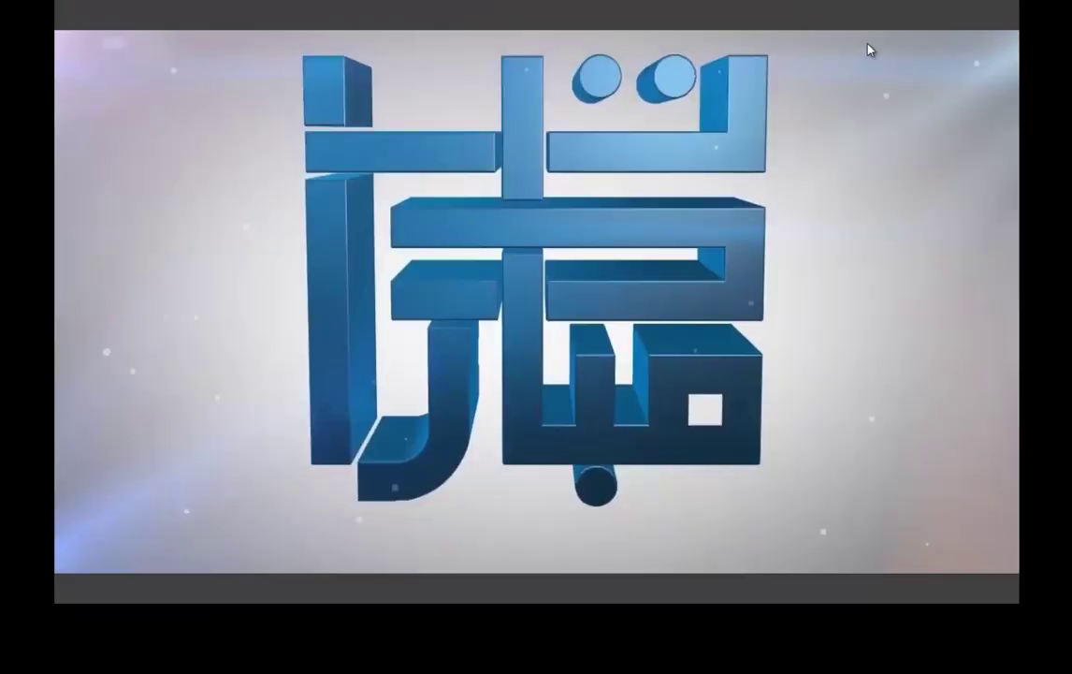
key(Escape)
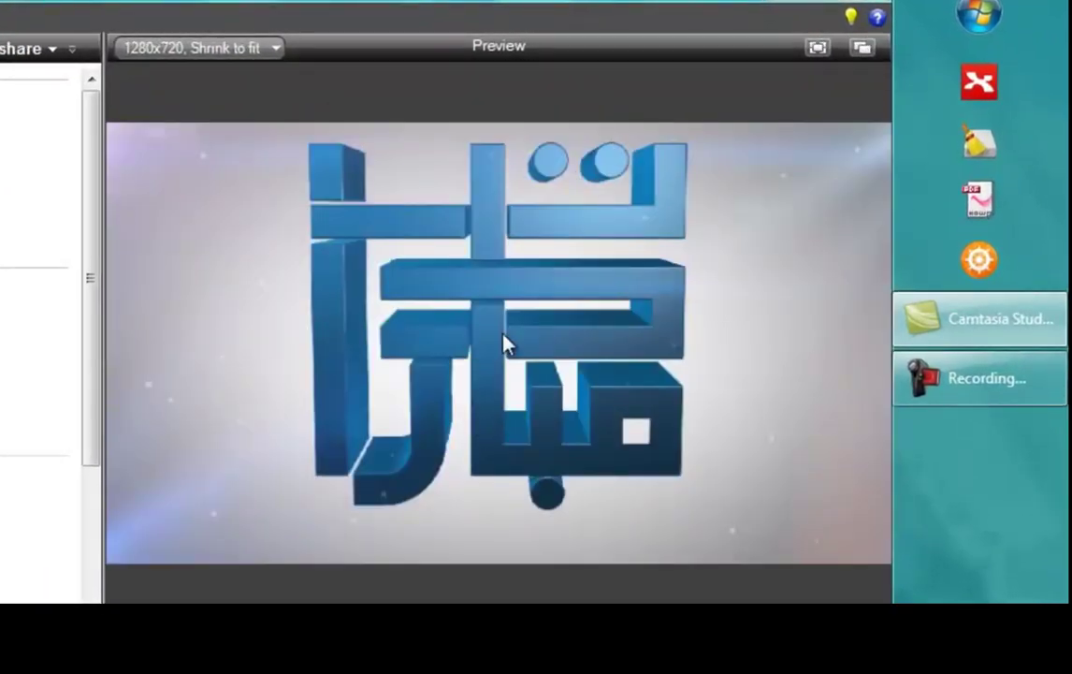
click(861, 48)
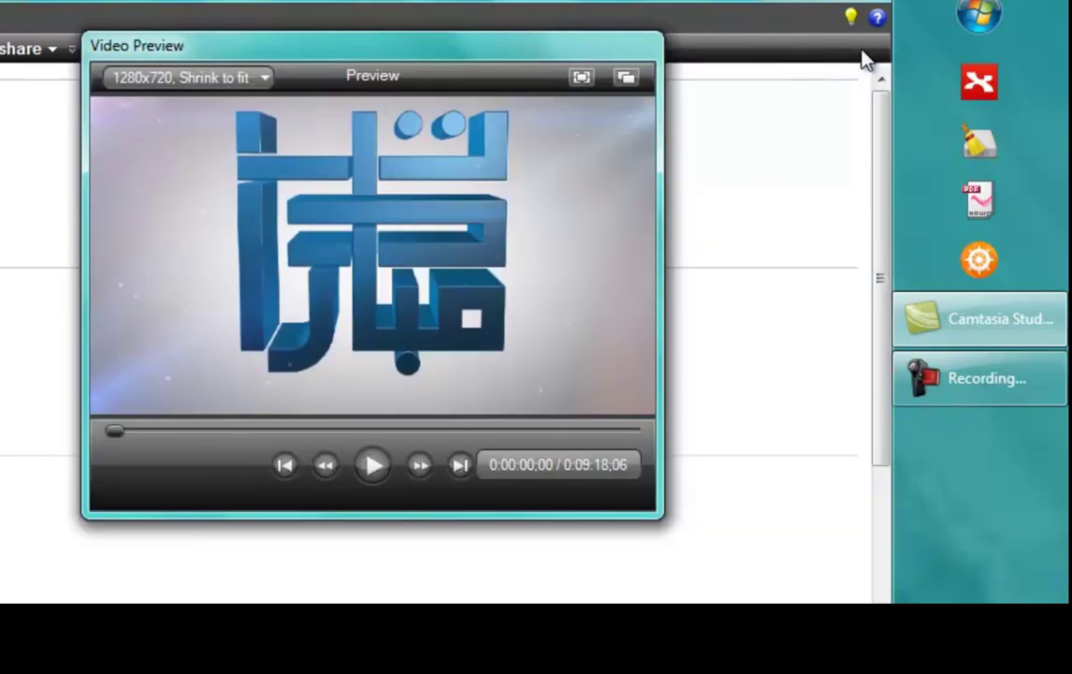
Reattach the detached video preview and look through the recording, title, audio and video clips in the Clip Bin.
click(628, 81)
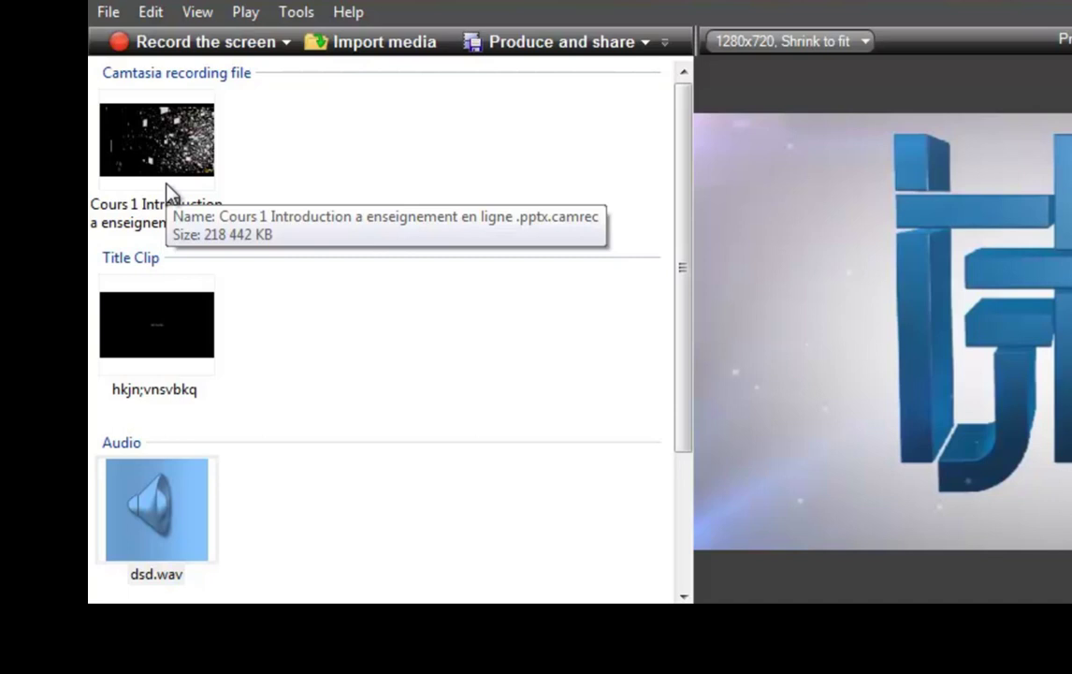
click(183, 140)
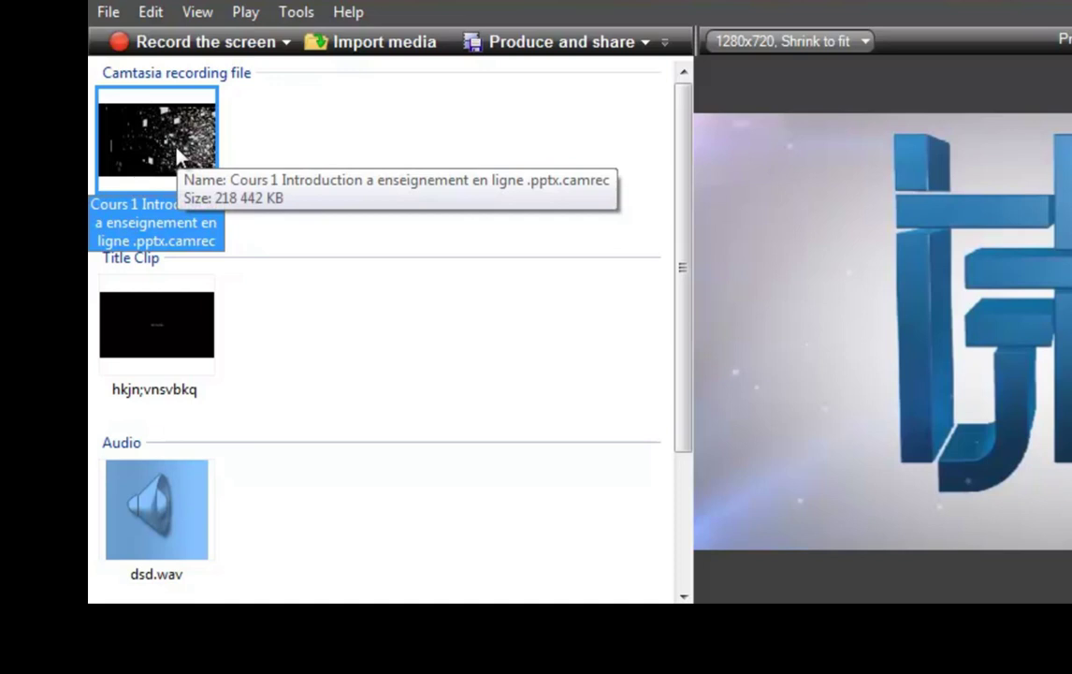
click(169, 327)
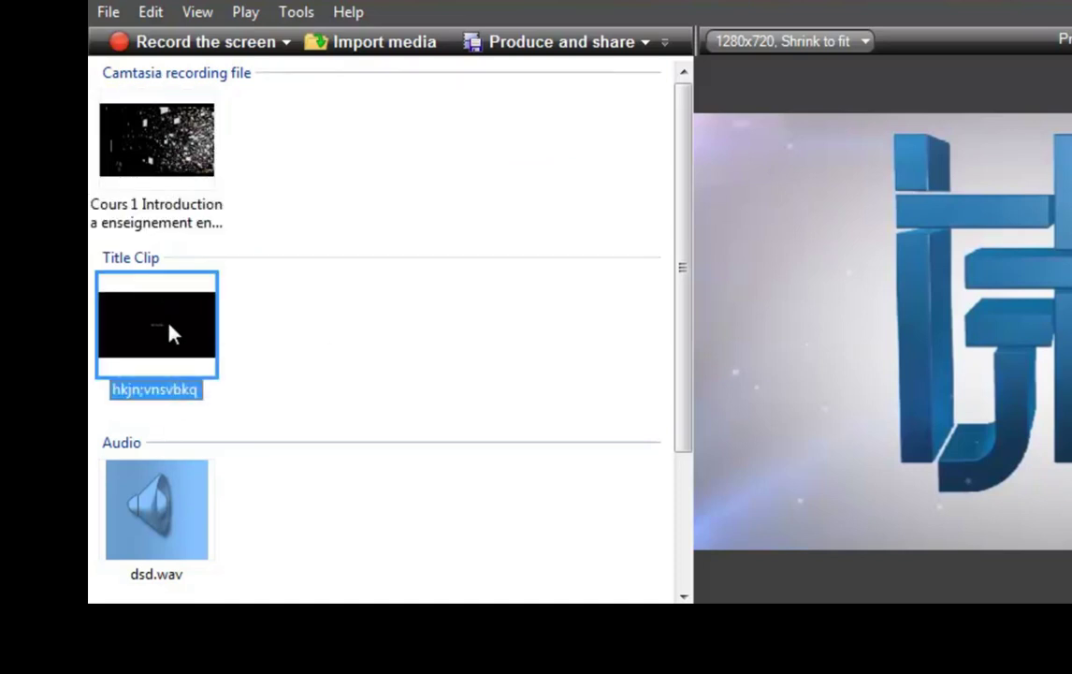
click(164, 492)
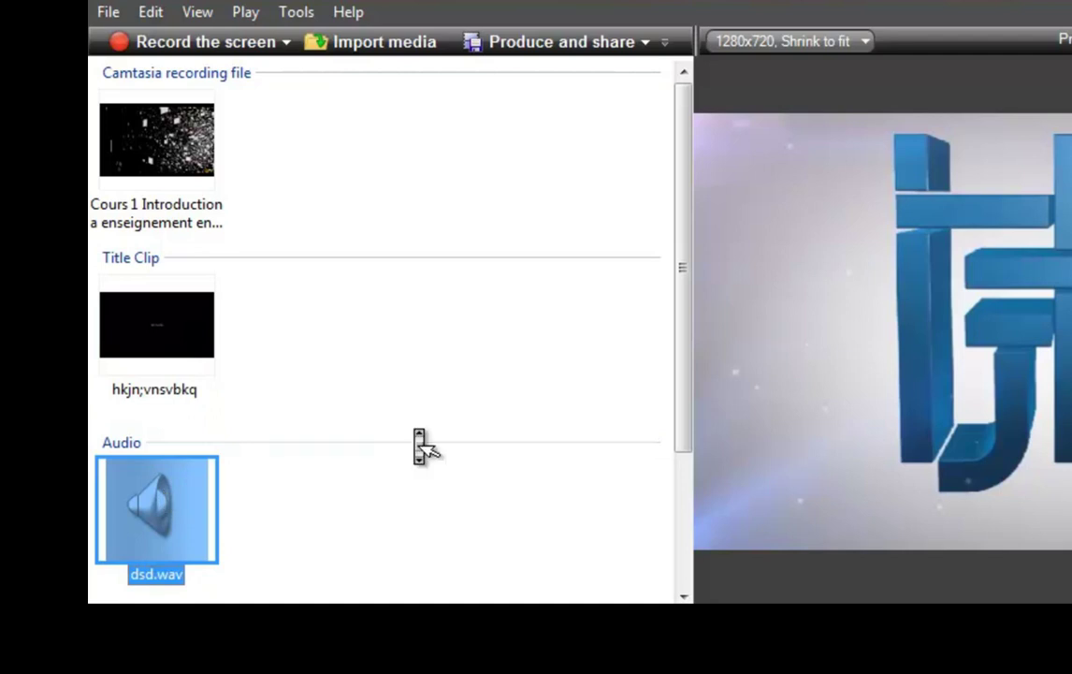
scroll(420, 440, down, 3)
click(178, 491)
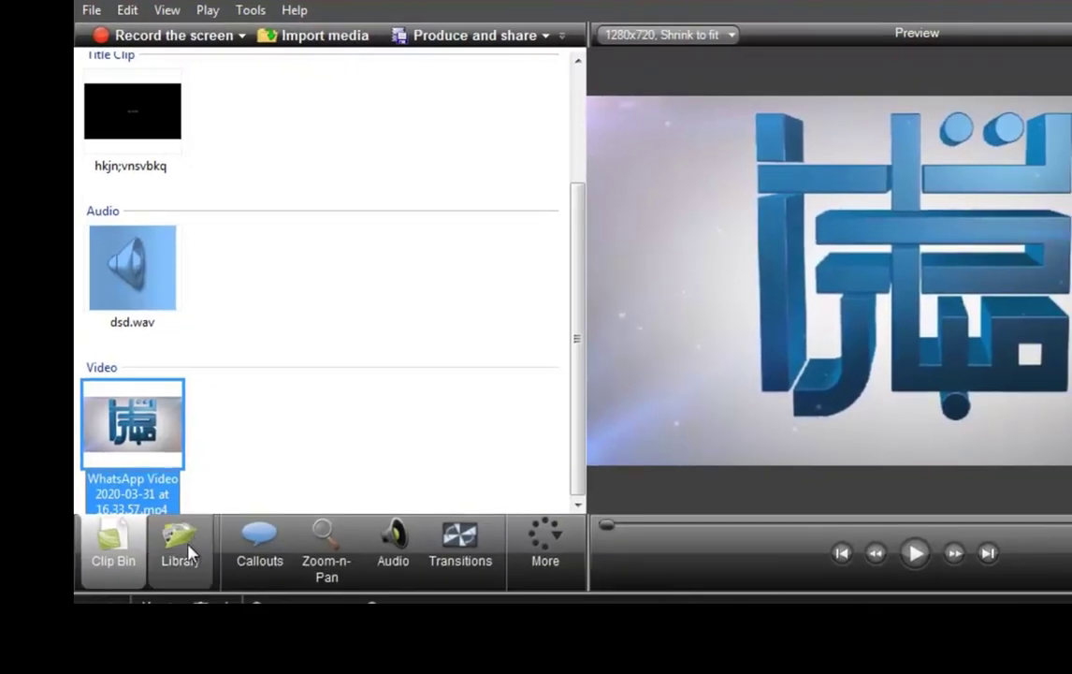
Look at the Library's media folders and the shape options for callouts.
click(176, 552)
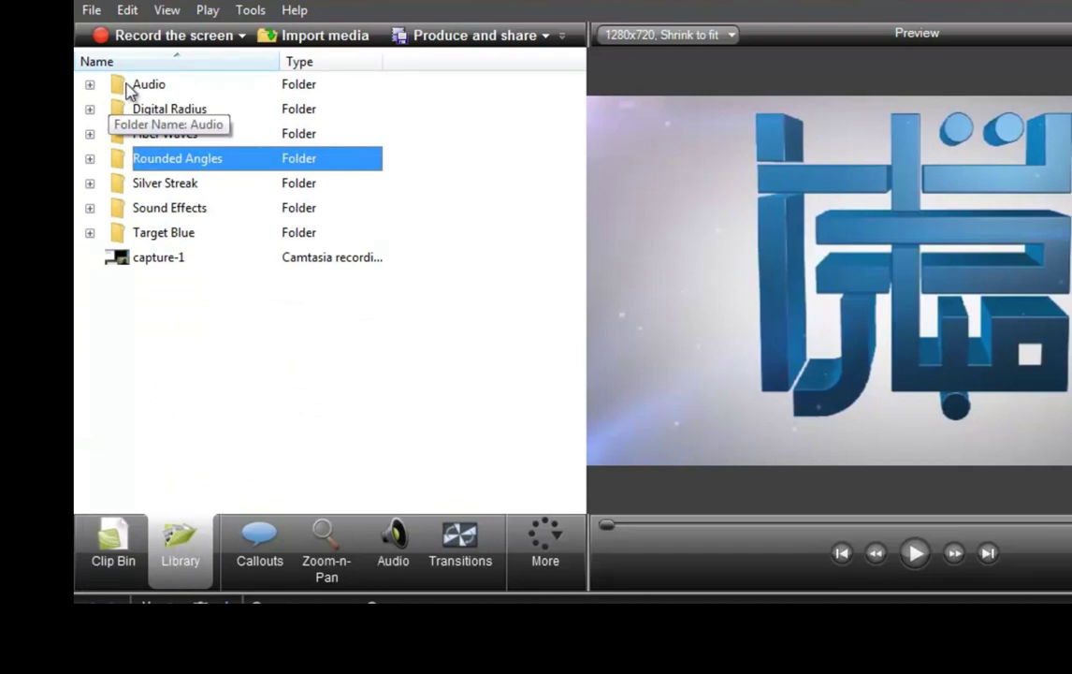
click(263, 545)
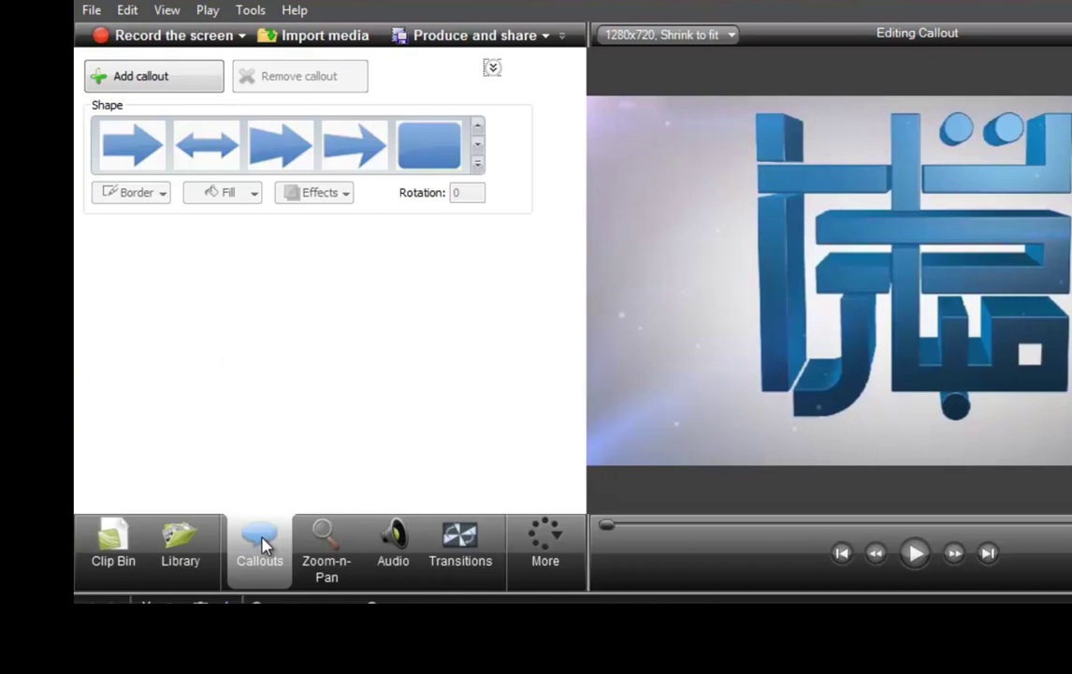
Try Zoom-n-Pan by shrinking the zoom frame to 241% over the logo and enlarging it back to 100%.
click(355, 540)
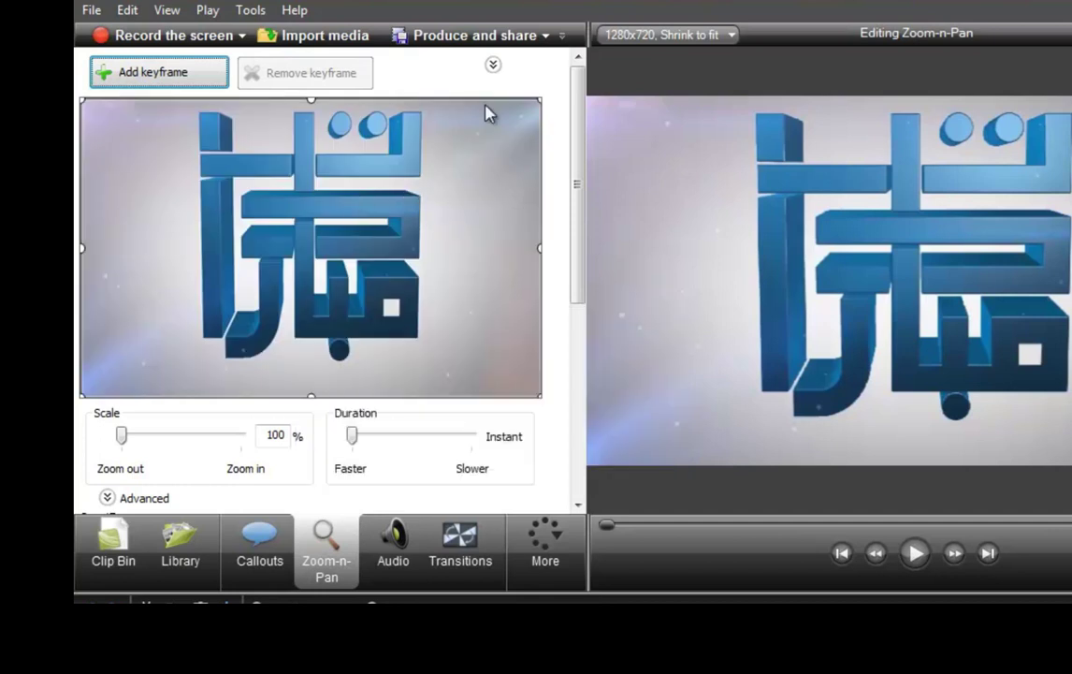
drag(535, 106, 271, 274)
drag(211, 335, 308, 228)
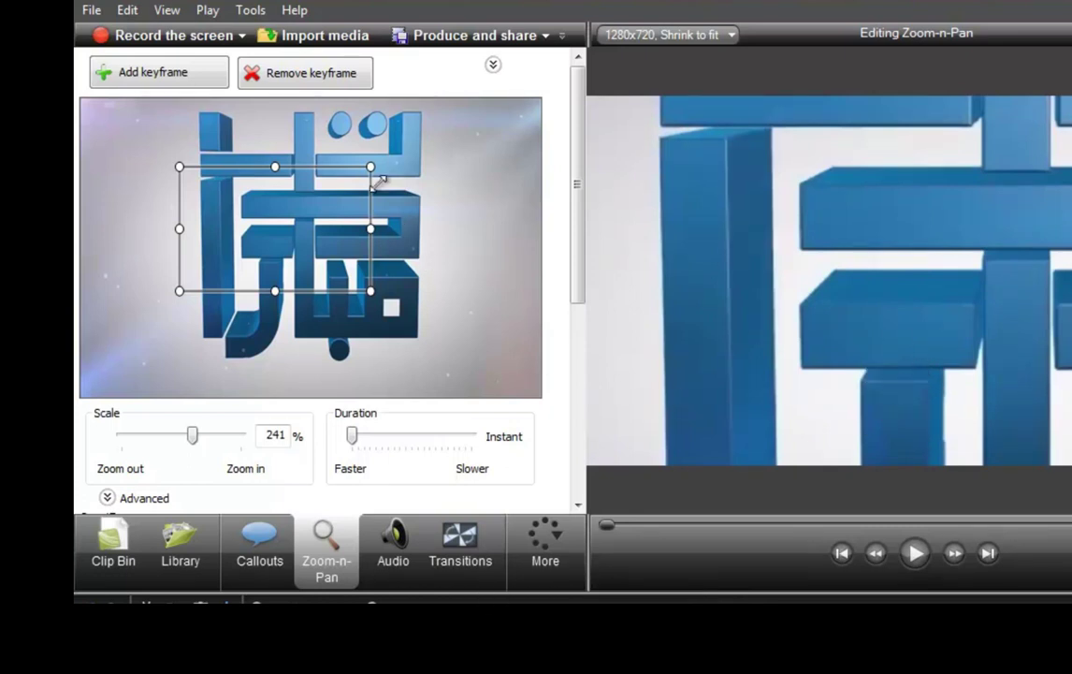
drag(371, 167, 510, 93)
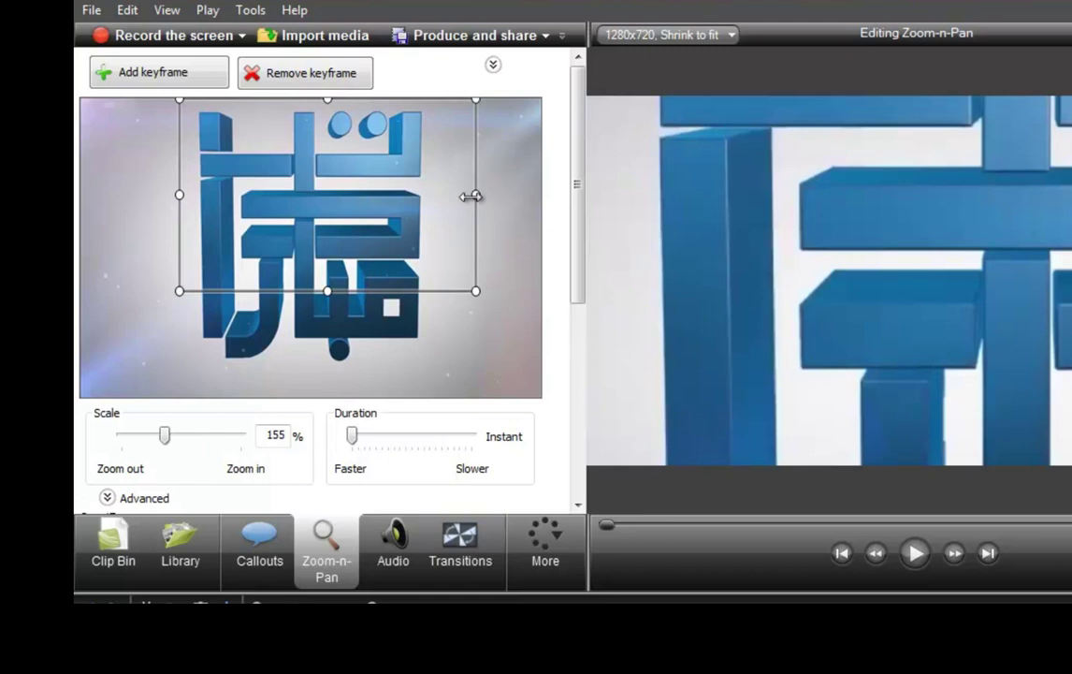
drag(474, 196, 580, 188)
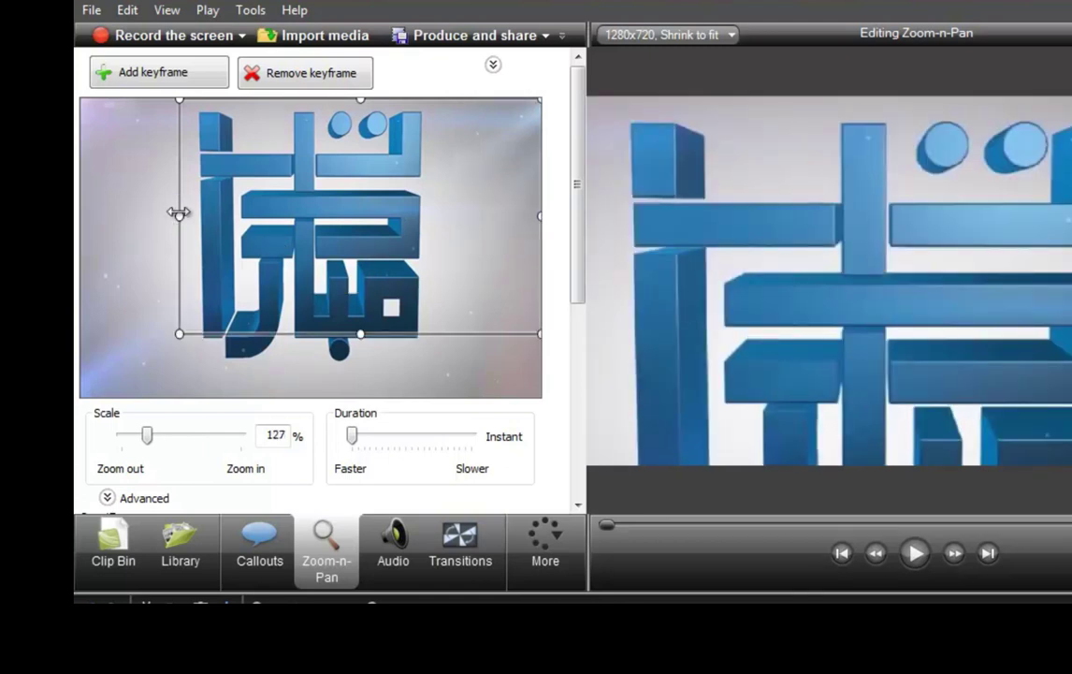
drag(175, 216, 77, 239)
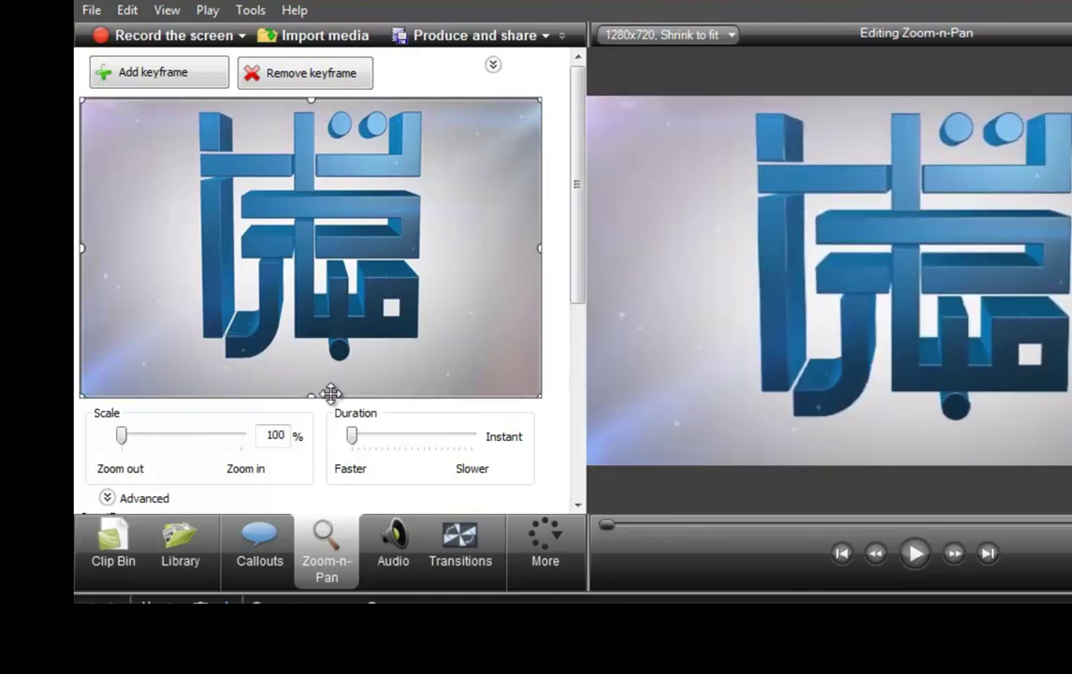
Review the audio settings for volume leveling, noise removal and voice optimization, and the audio editing tools.
click(405, 562)
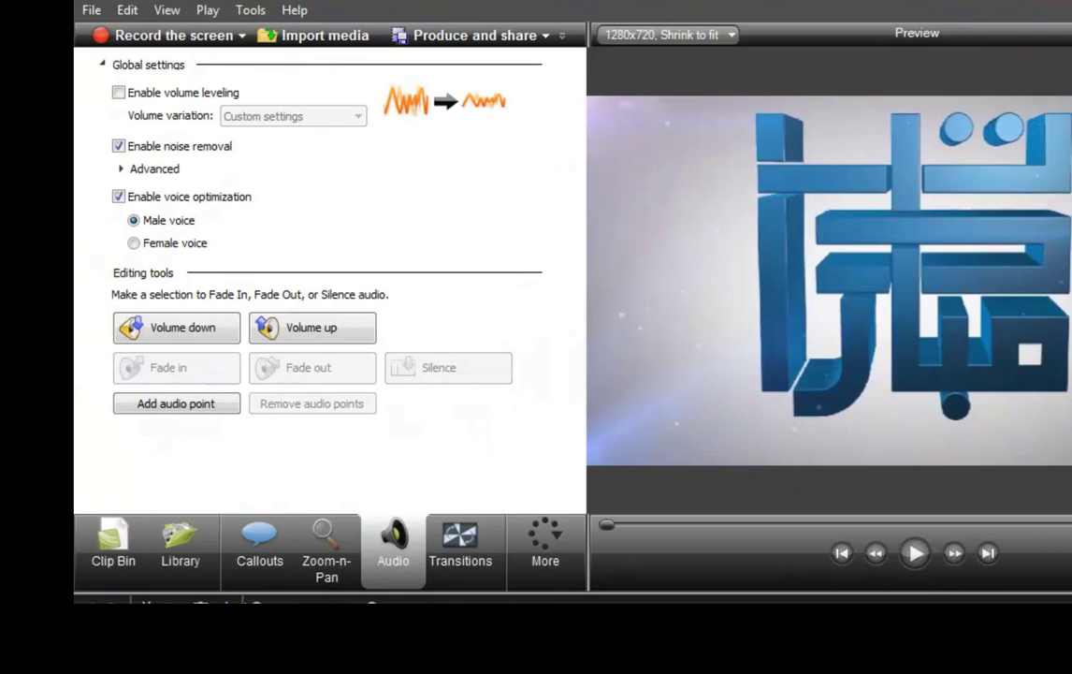
click(164, 259)
Add the Barn transition between the first and second clips in the storyboard and select the second clip.
click(456, 539)
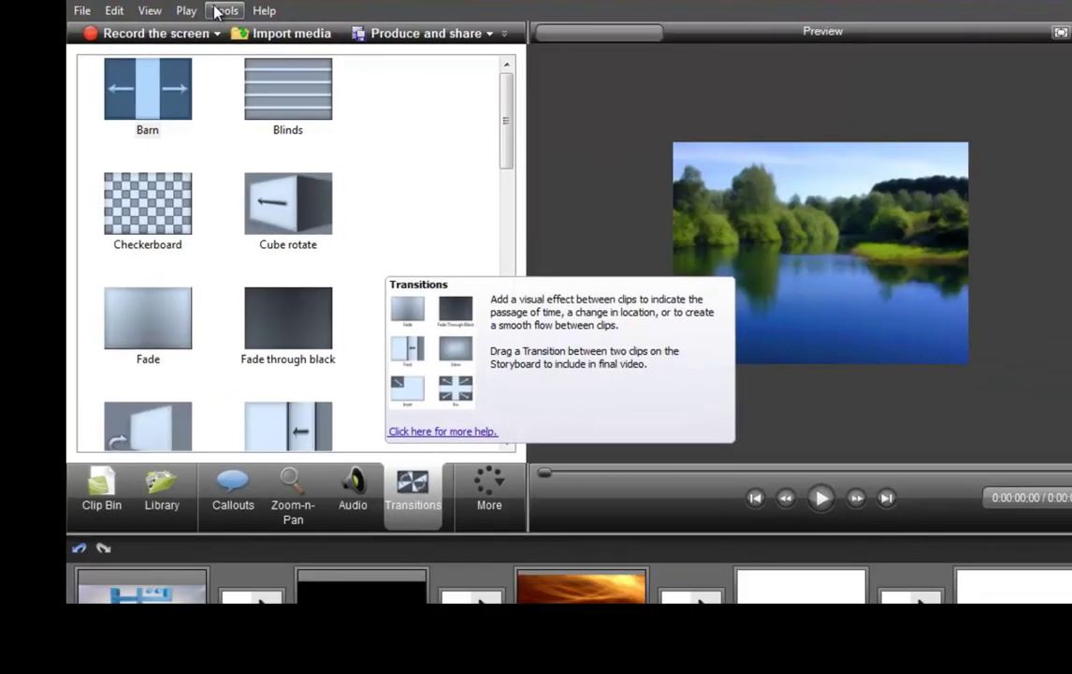
click(250, 10)
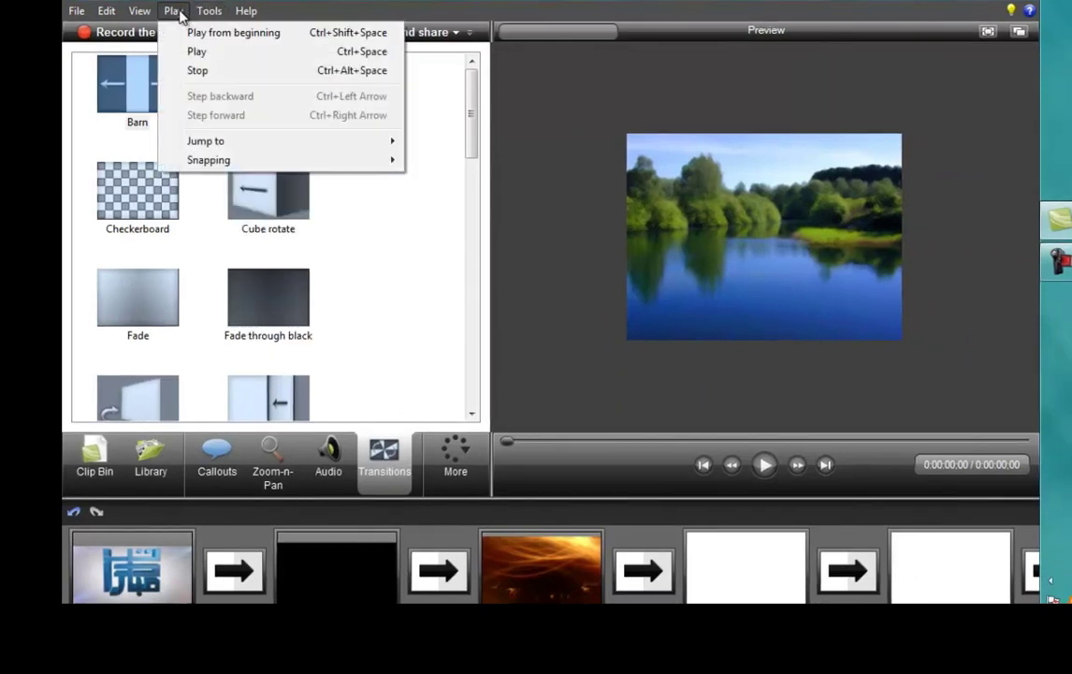
mouse_move(143, 11)
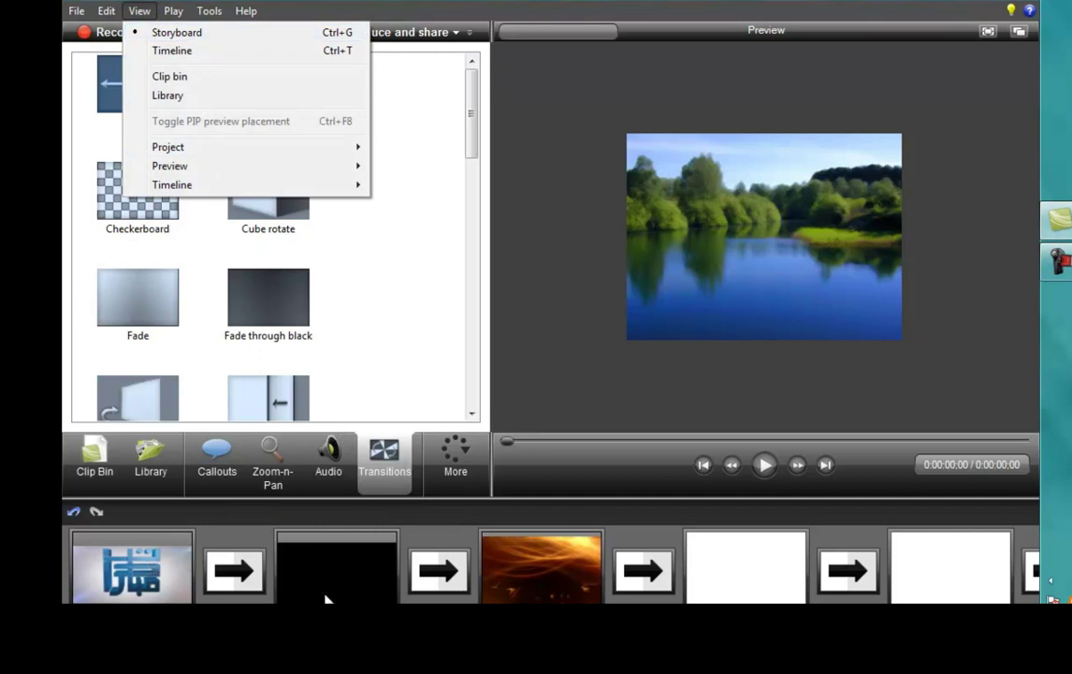
click(388, 291)
drag(124, 71, 236, 569)
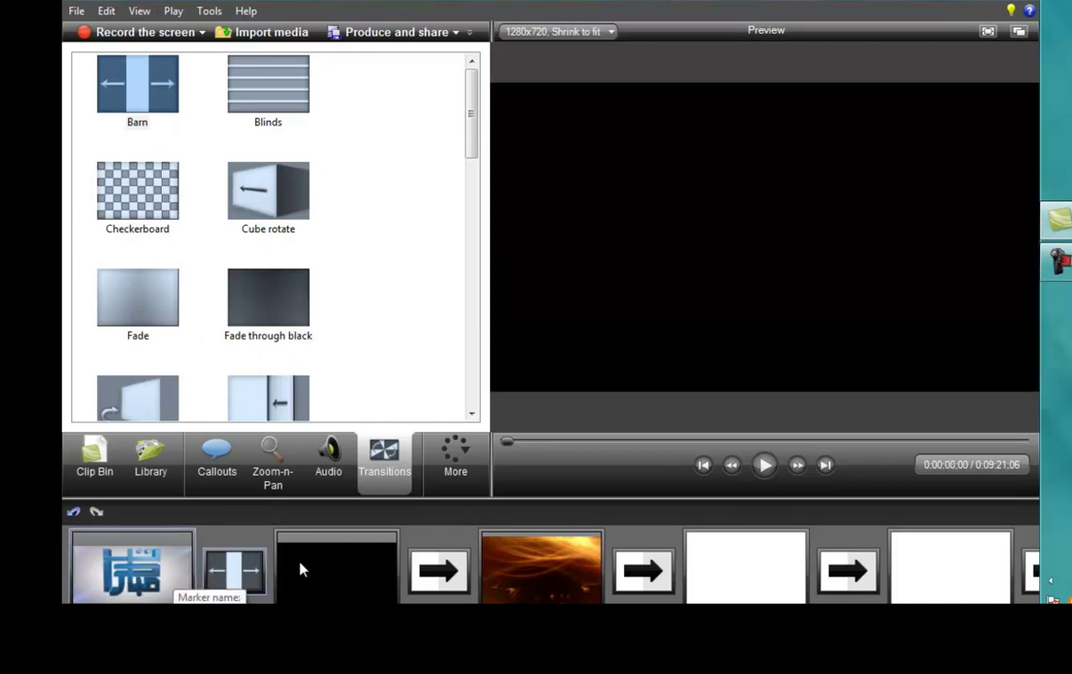
click(317, 571)
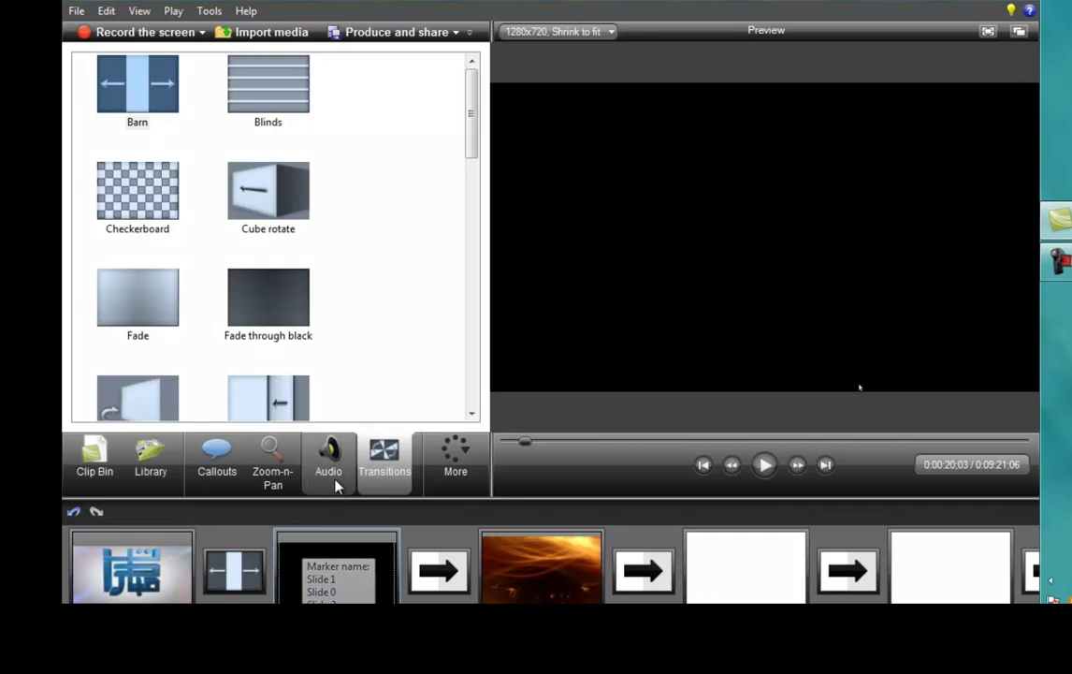
Review the cursor highlight choices in Cursor Effects and set both the left-click and right-click effects to Rings.
click(462, 465)
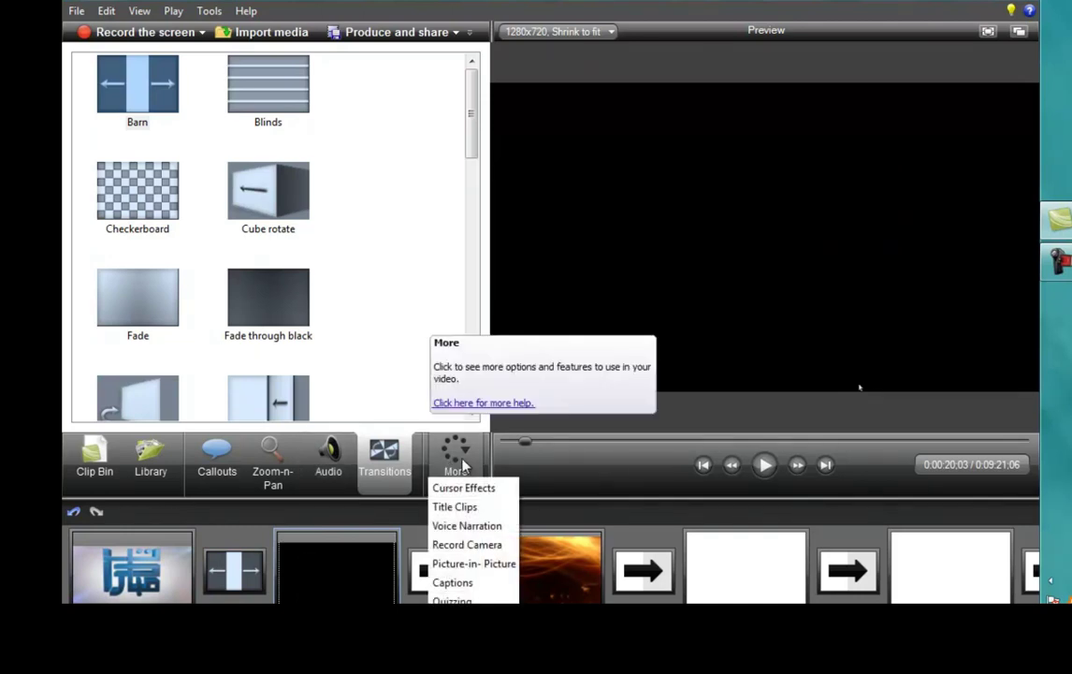
click(473, 487)
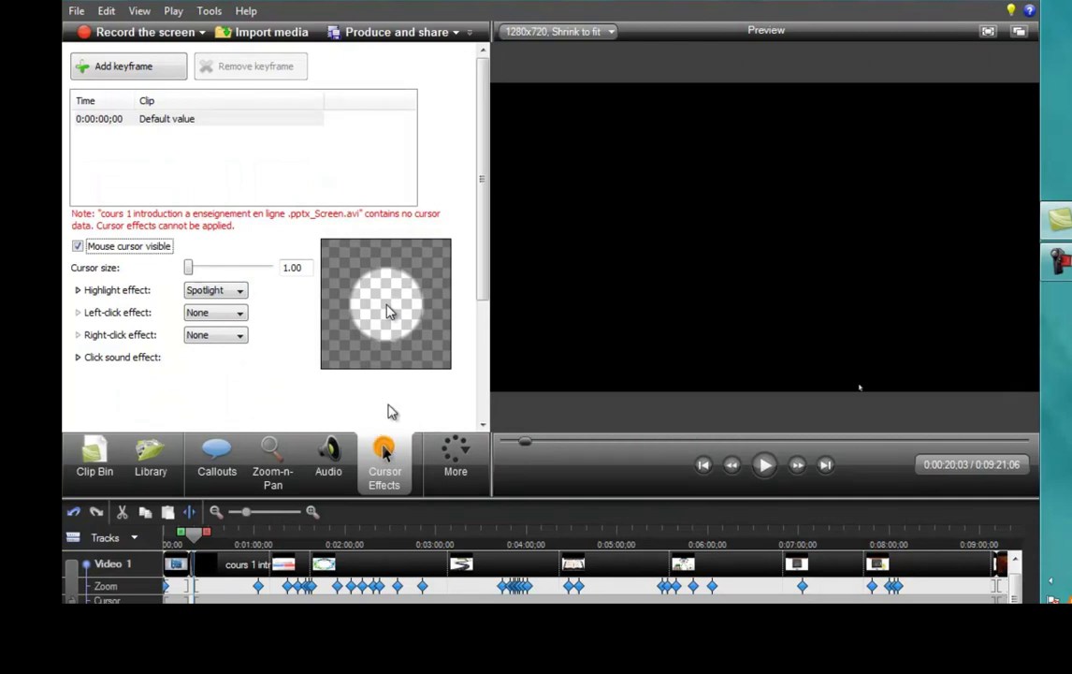
click(210, 293)
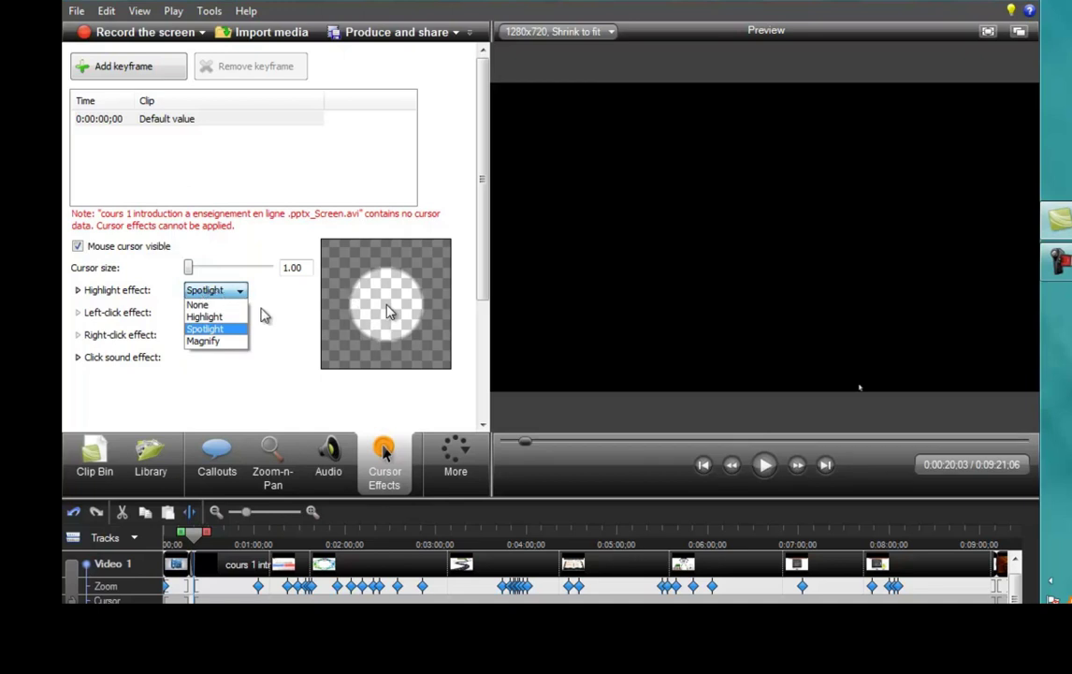
click(239, 296)
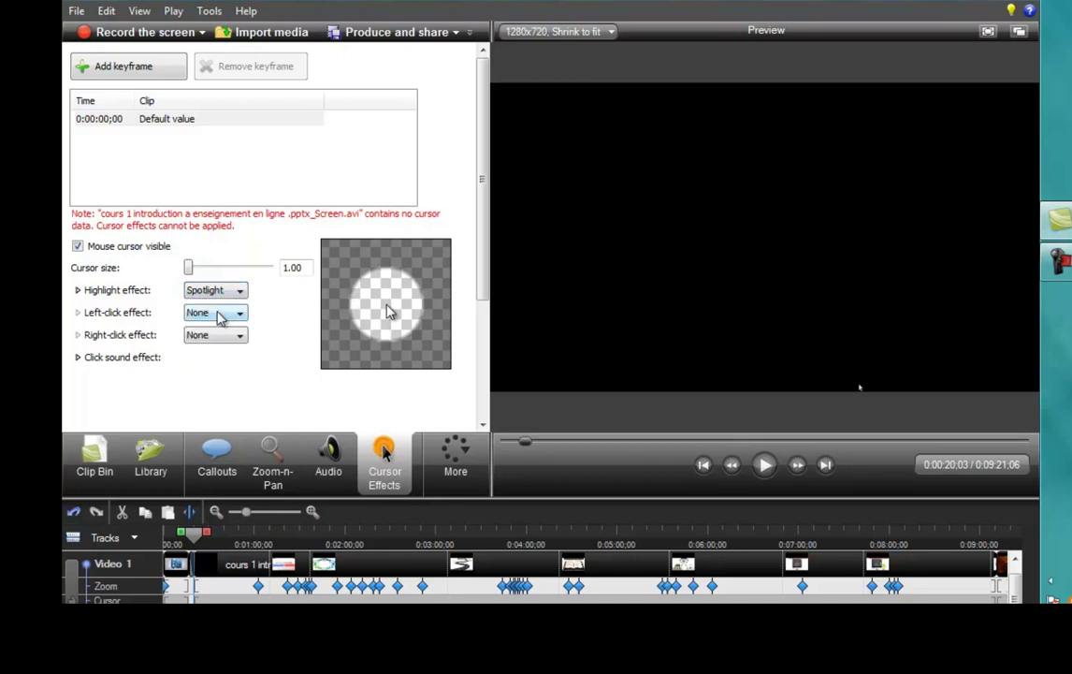
click(220, 316)
click(215, 340)
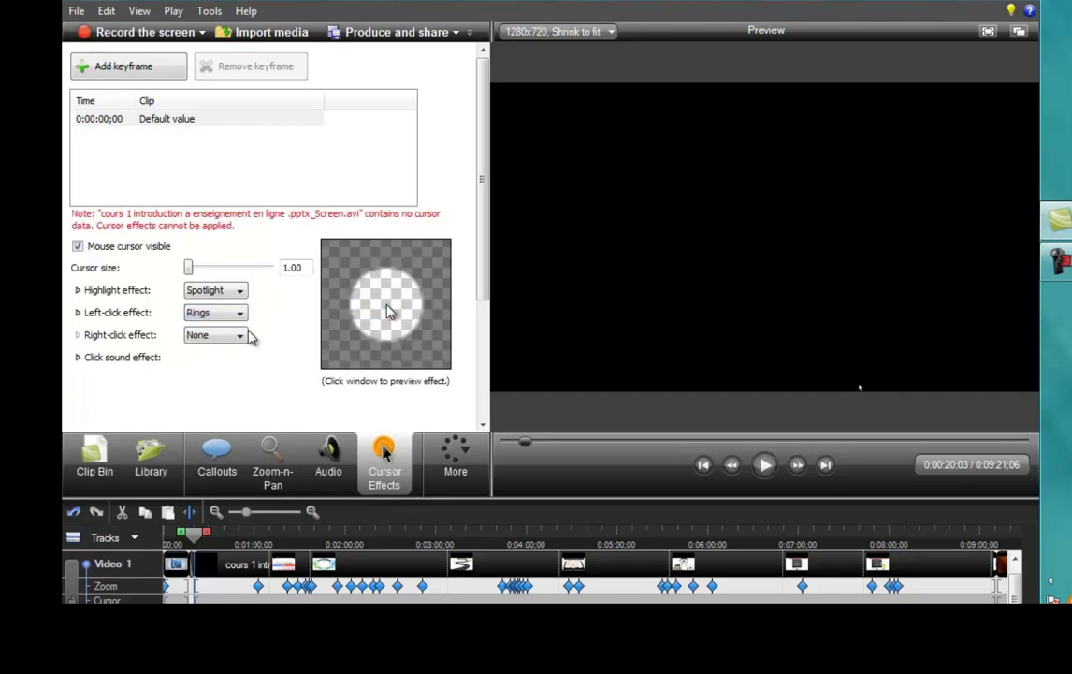
click(218, 337)
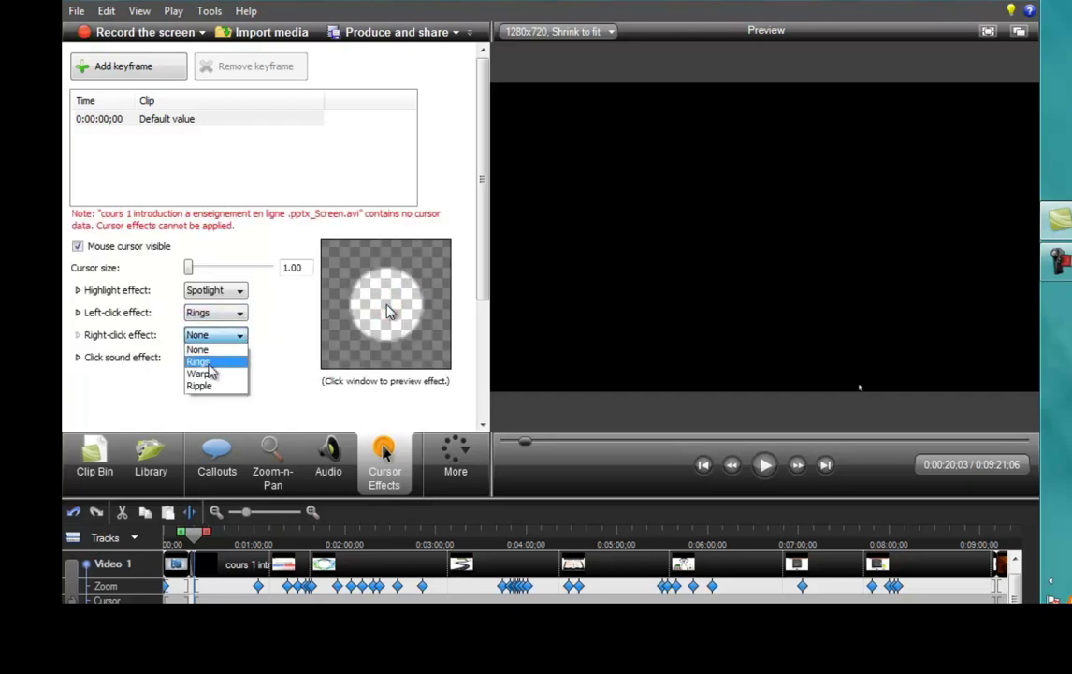
click(208, 363)
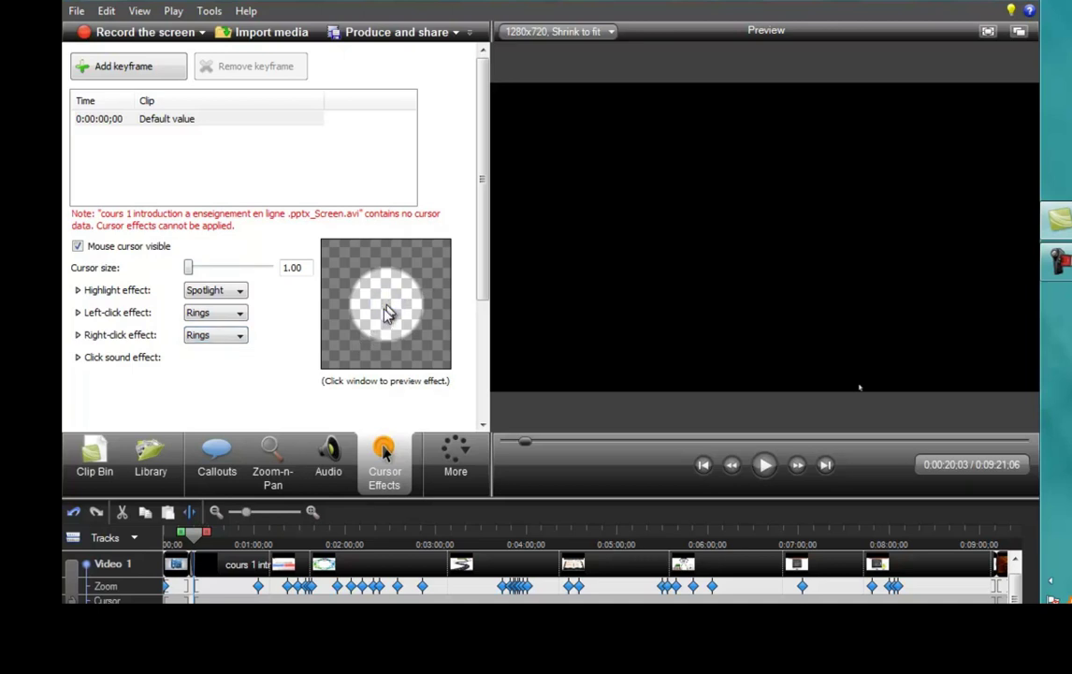
Look at the additional Voice Narration, Record Camera and Quizzing tools.
click(458, 457)
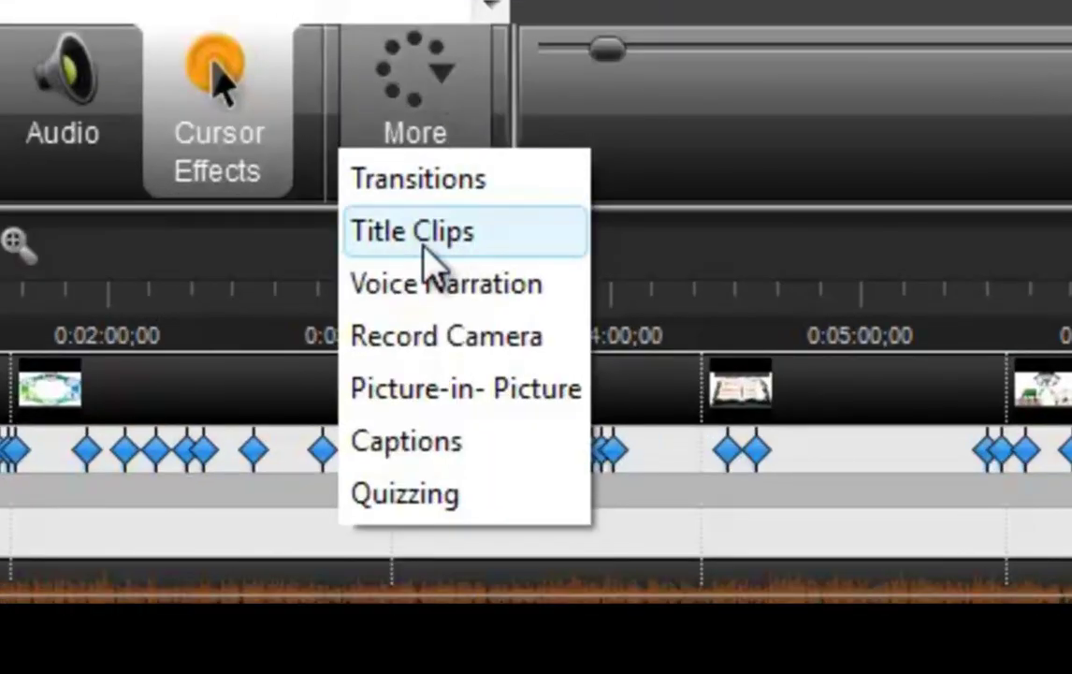
click(426, 287)
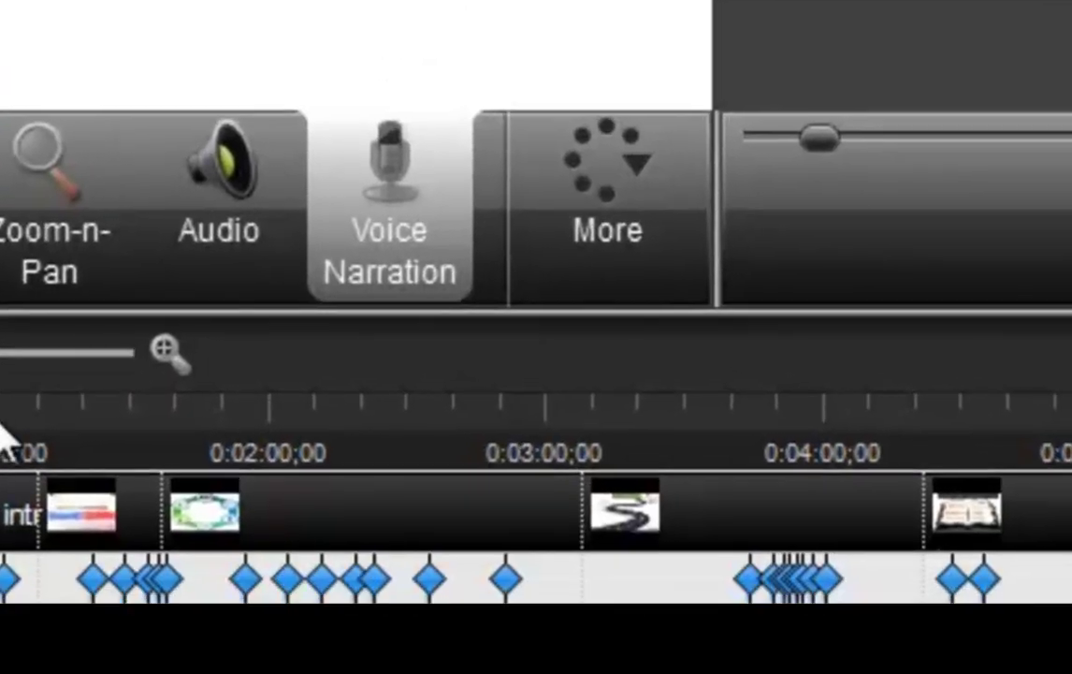
click(690, 369)
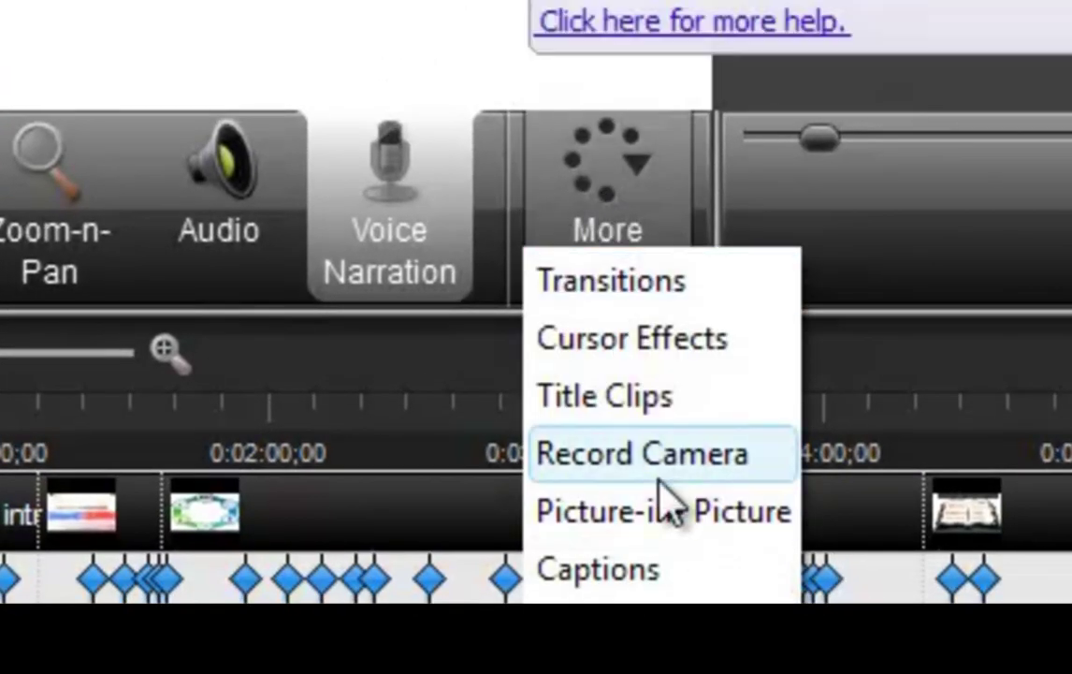
click(675, 463)
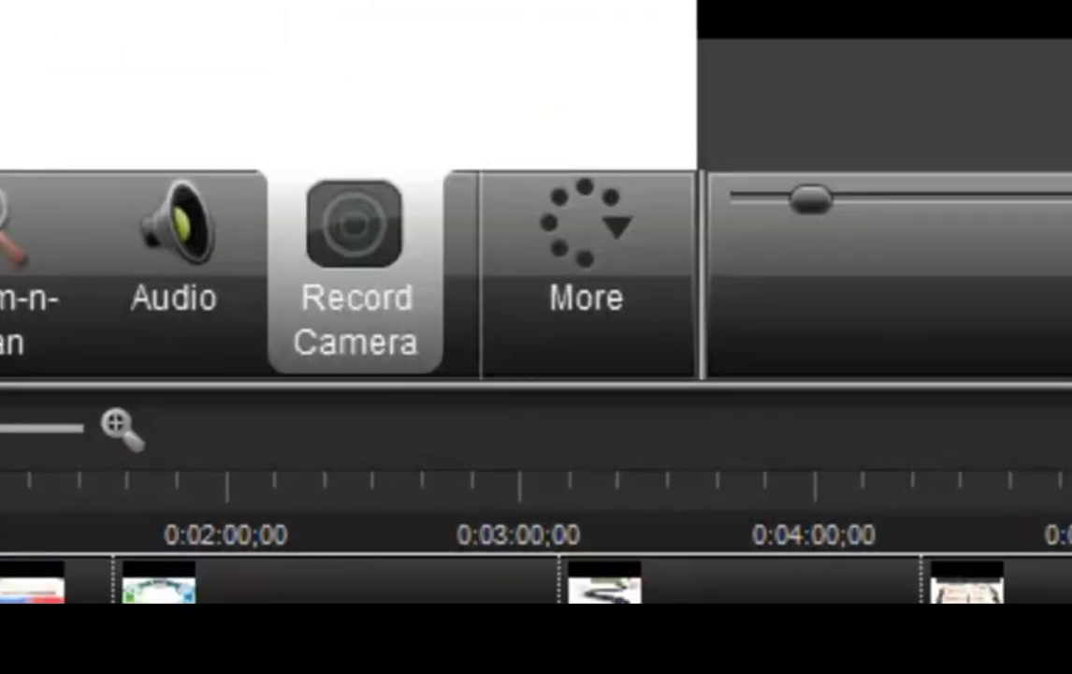
click(603, 209)
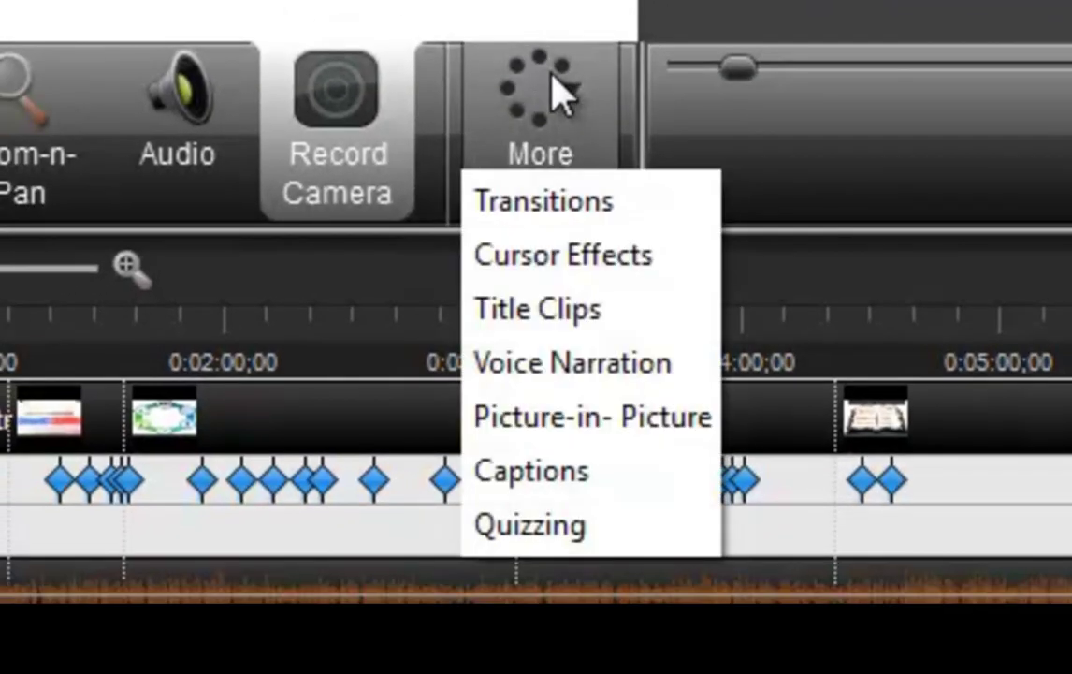
click(554, 519)
click(267, 206)
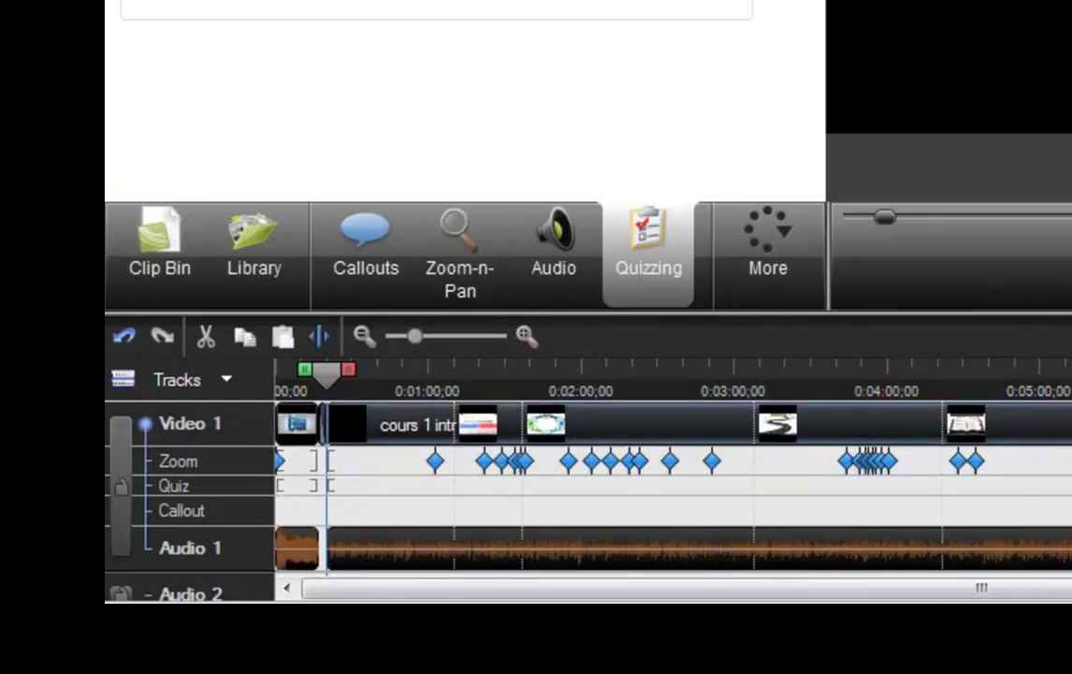
Select a timeline section from shortly after one minute to past the two-minute mark, delete it, and undo the deletion.
click(1048, 426)
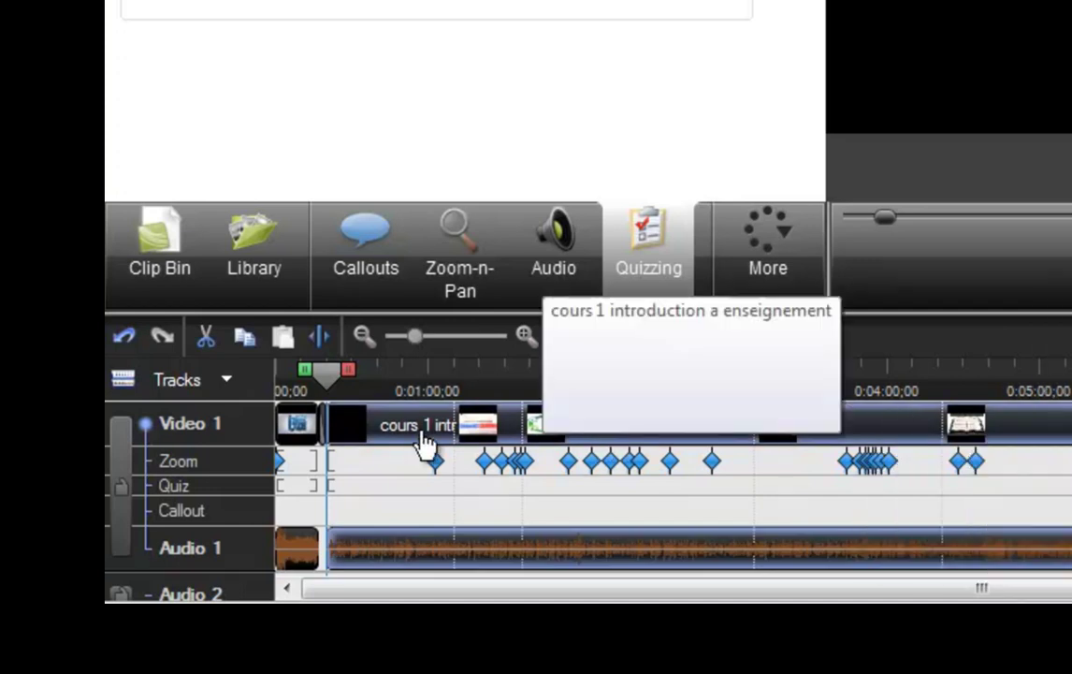
drag(328, 379, 510, 371)
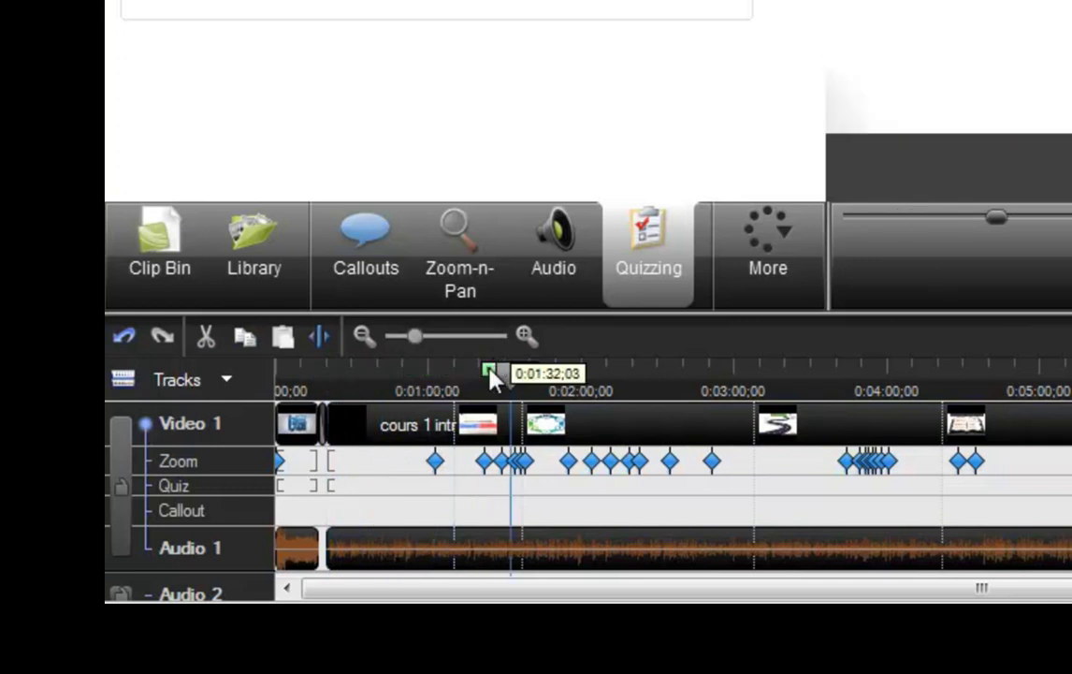
drag(538, 379, 451, 383)
drag(531, 379, 642, 349)
key(Delete)
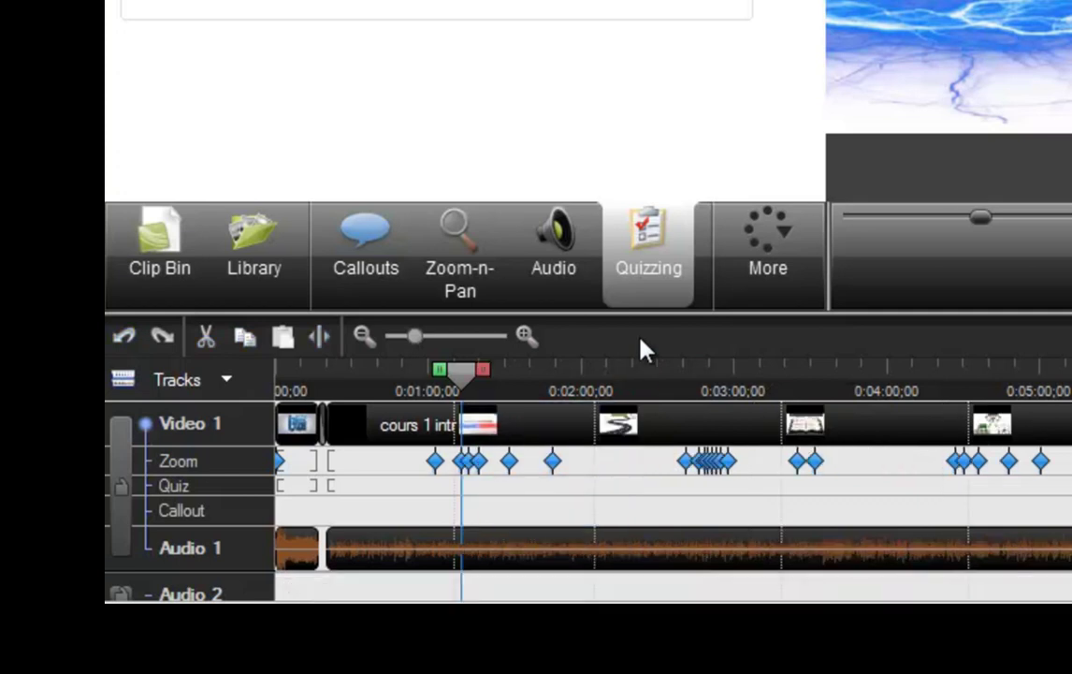
key(ctrl+z)
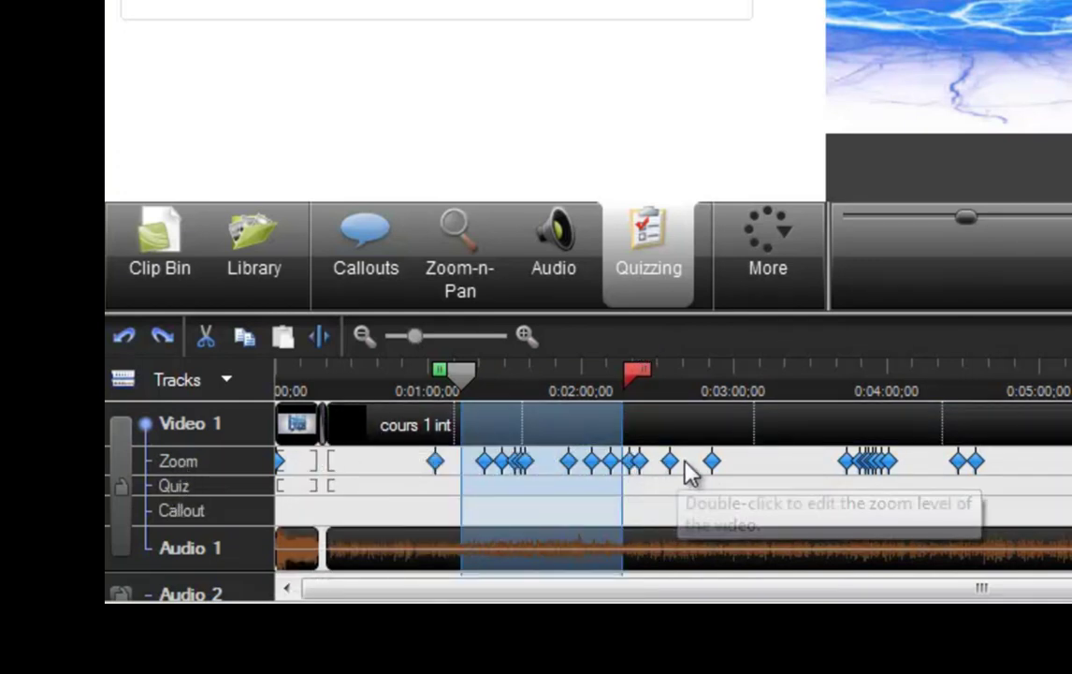
Examine a zoom keyframe and the main clip's Audio 1 waveform on the timeline, and return to the Clip Bin.
click(714, 461)
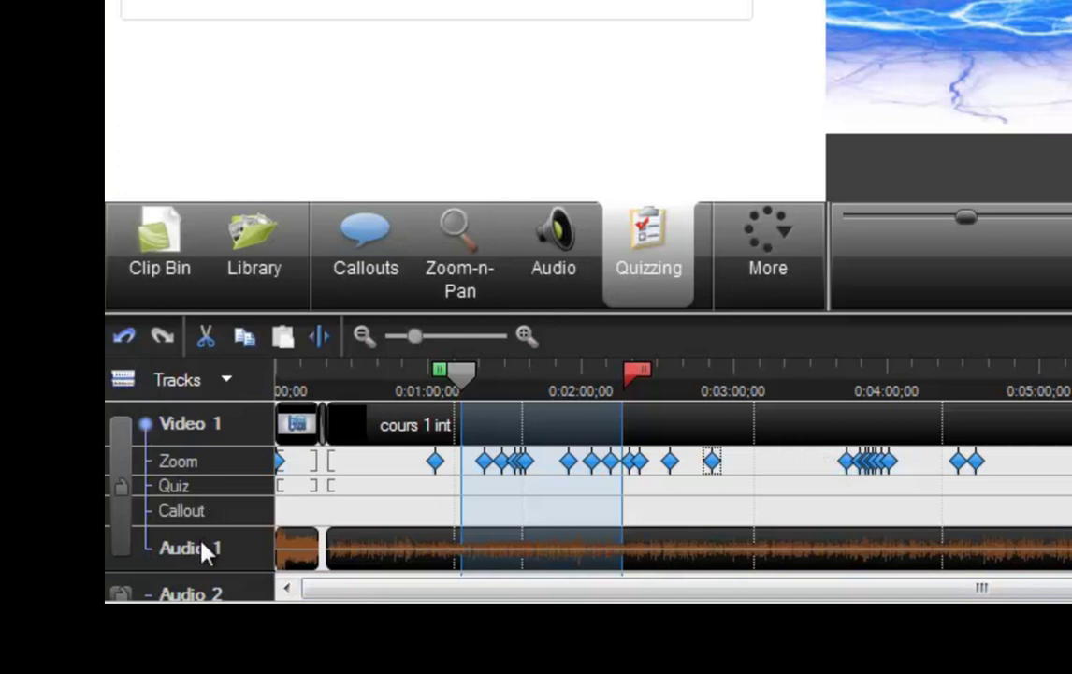
click(405, 559)
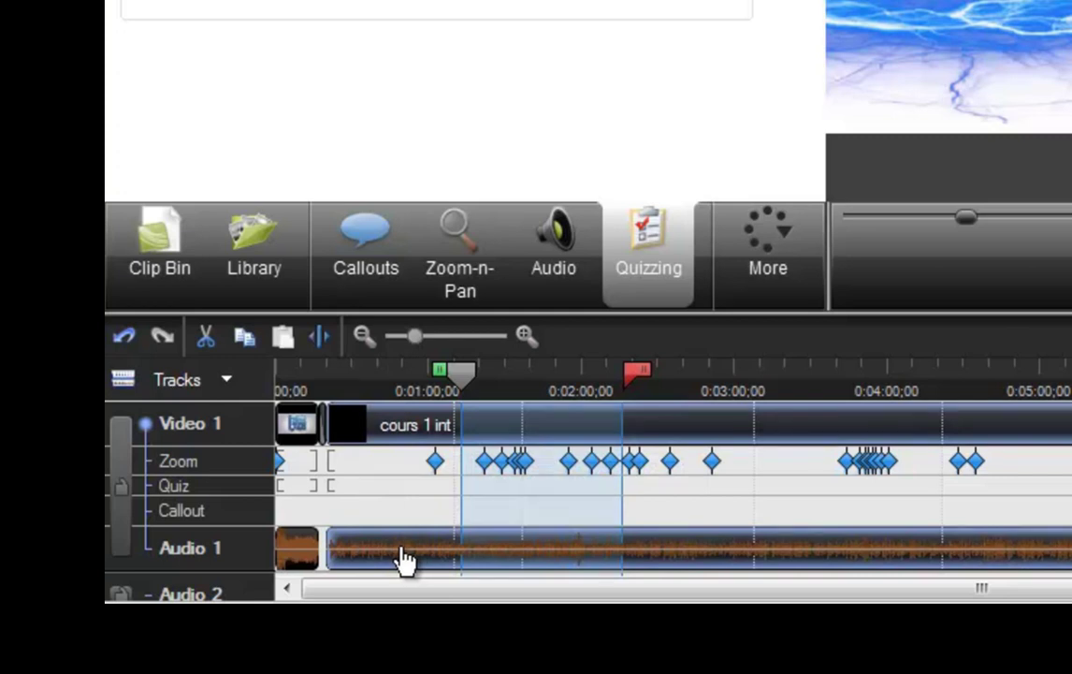
click(406, 558)
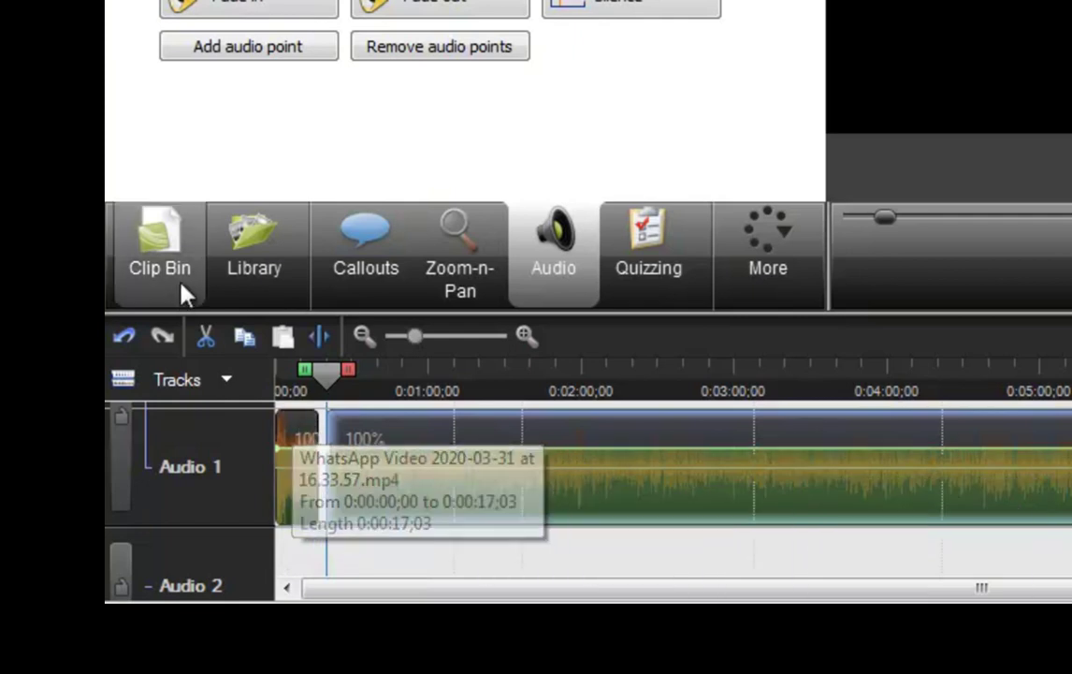
click(155, 251)
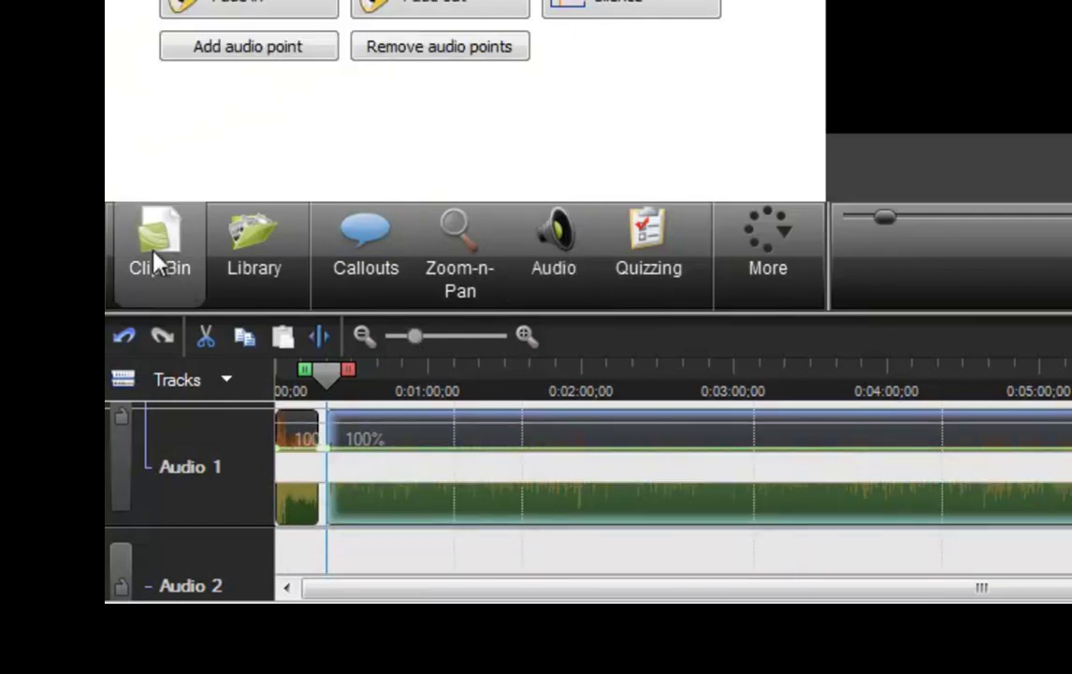